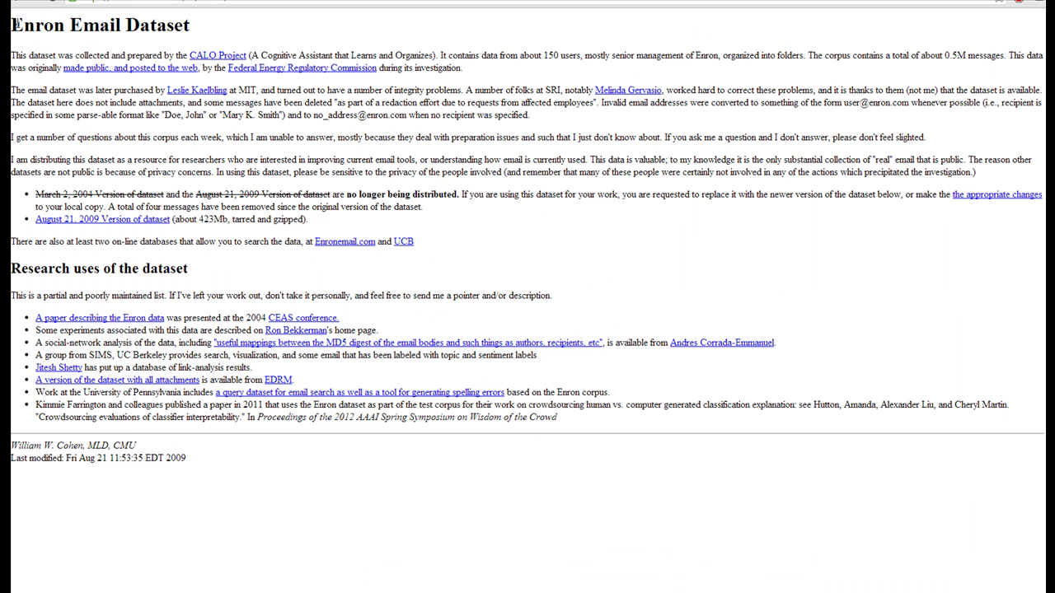
# Highlight the Enron Email Dataset heading, then open one employee's folder from the maildir window.
pyautogui.moveTo(12, 24); pyautogui.dragTo(188, 25)
pyautogui.click(189, 25)
pyautogui.click(233, 528)
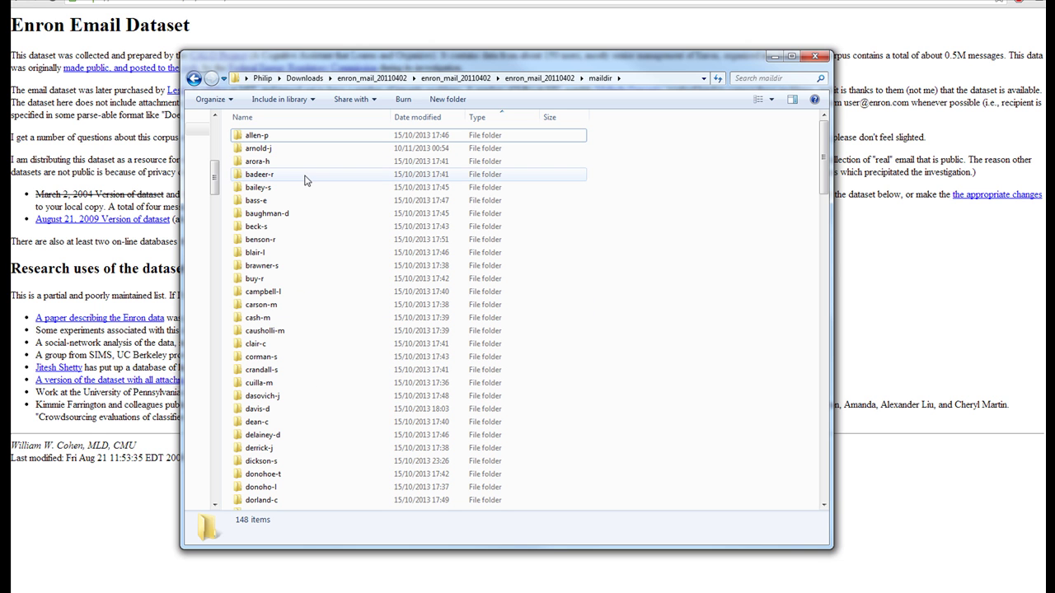
pyautogui.doubleClick(290, 369)
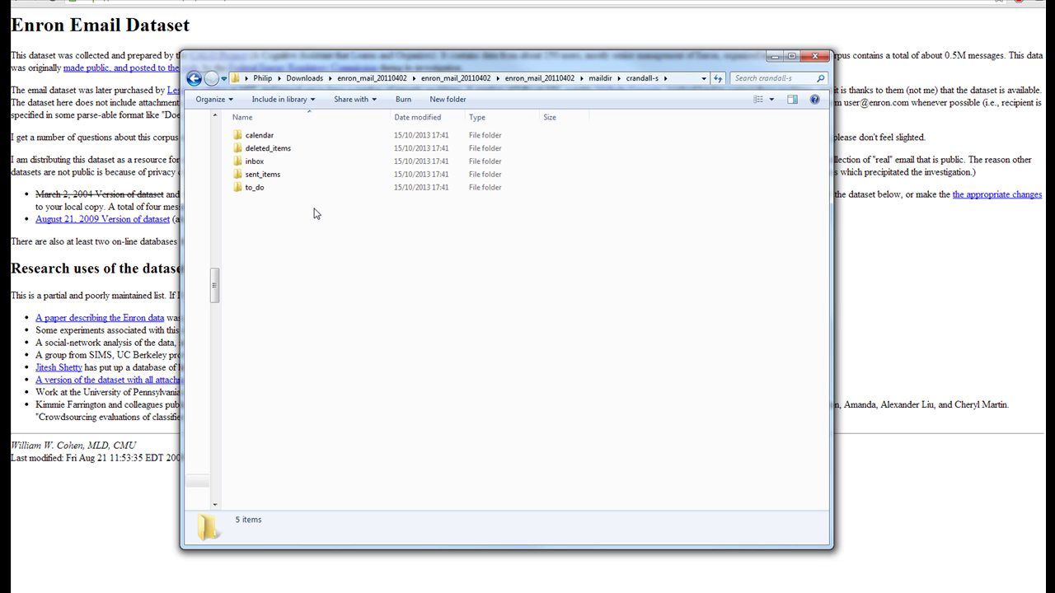
# Return to the maildir list and open a second employee's inbox folder.
pyautogui.click(600, 77)
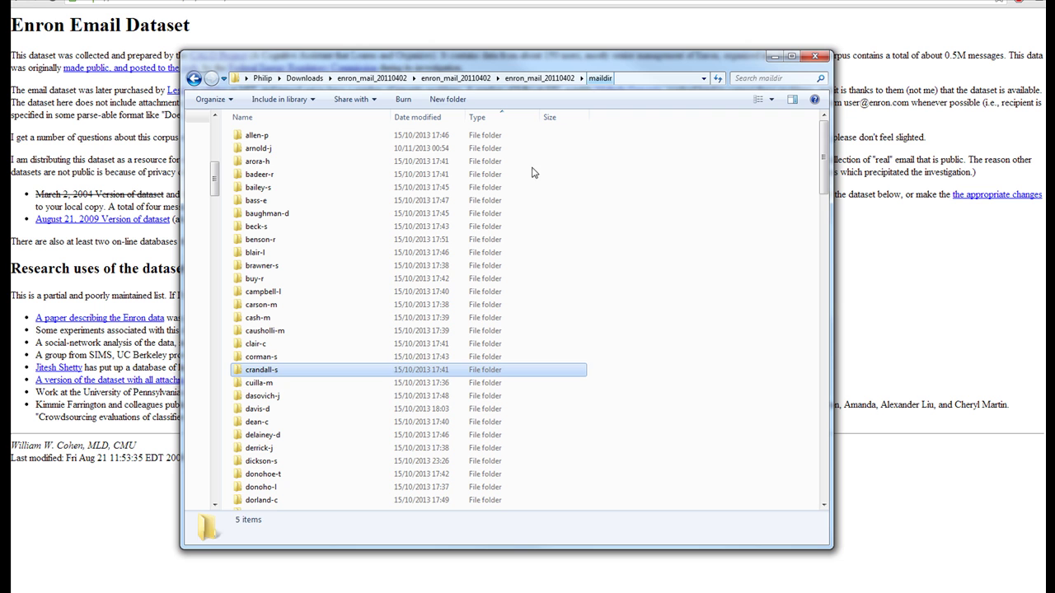
pyautogui.doubleClick(299, 272)
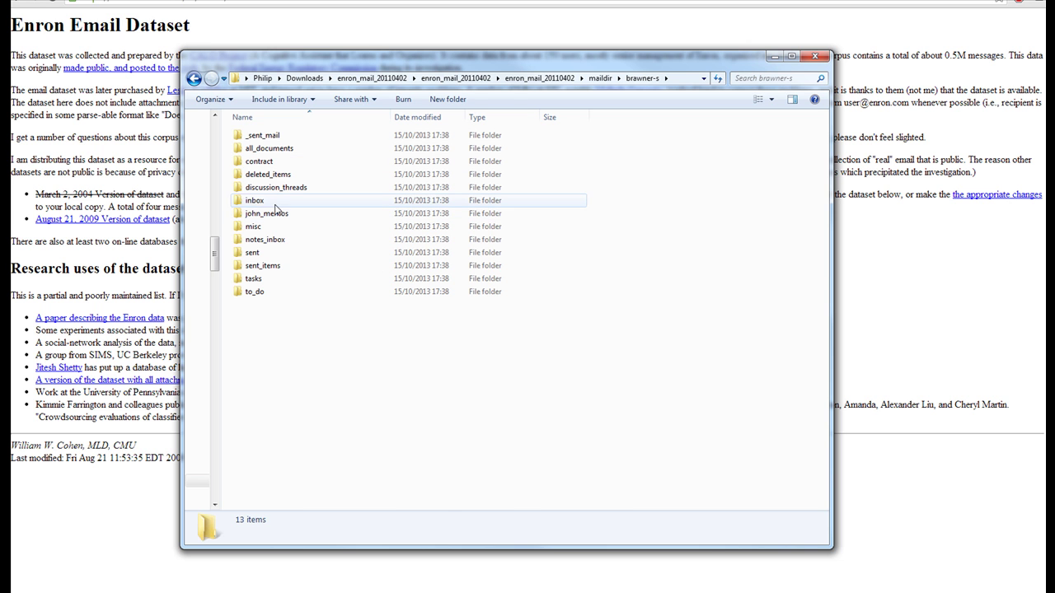
pyautogui.doubleClick(262, 205)
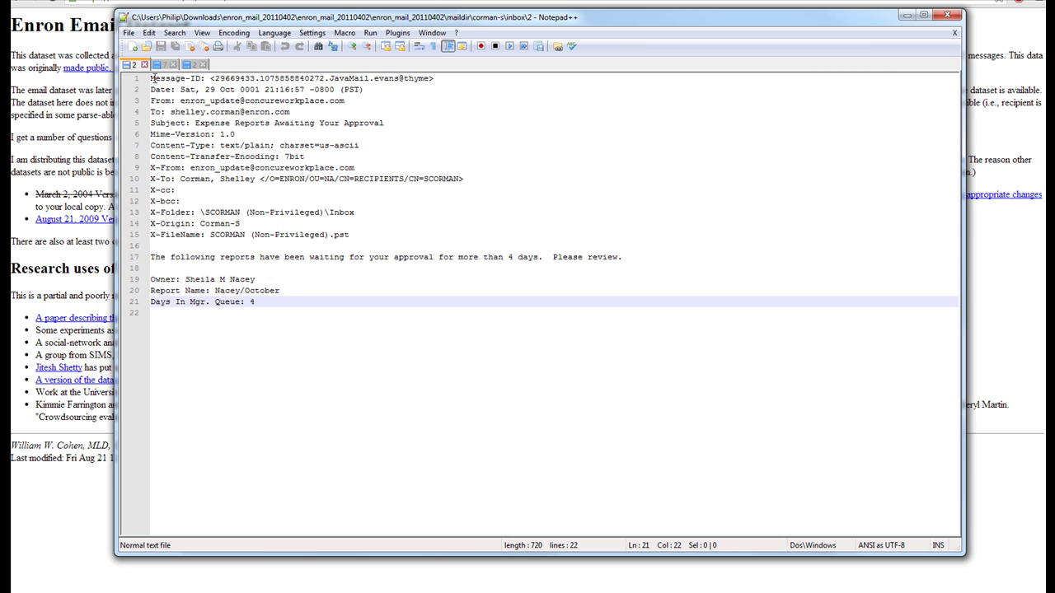
# Highlight the header lines and body lines 18–21 of the current email.
pyautogui.moveTo(151, 78)
pyautogui.mouseDown()
pyautogui.moveTo(363, 148)
pyautogui.moveTo(355, 235)
pyautogui.moveTo(365, 233)
pyautogui.moveTo(151, 79)
pyautogui.mouseUp()
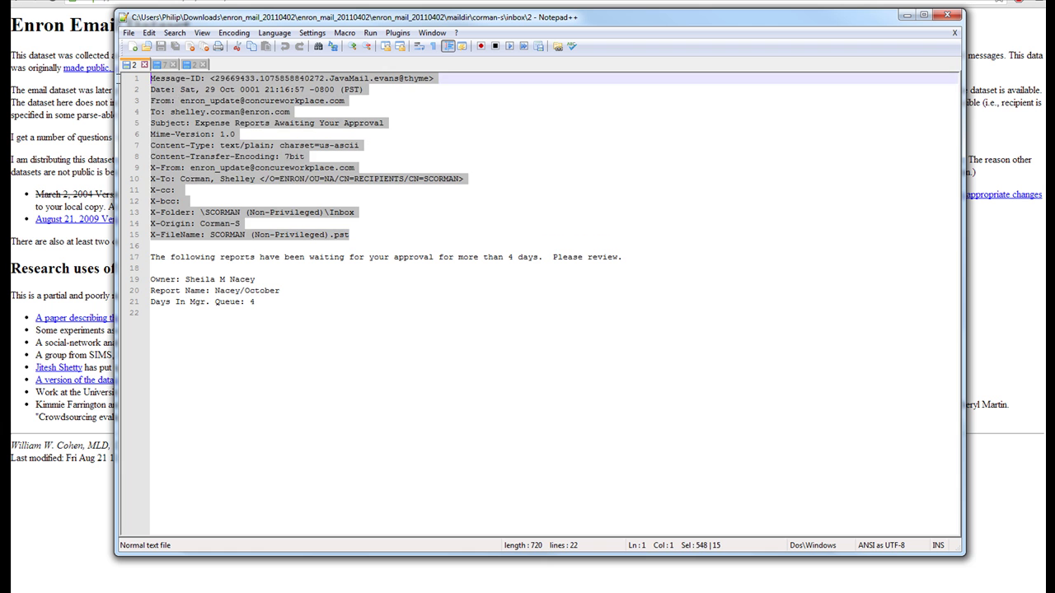
pyautogui.moveTo(288, 309); pyautogui.dragTo(137, 252)
pyautogui.click(279, 157)
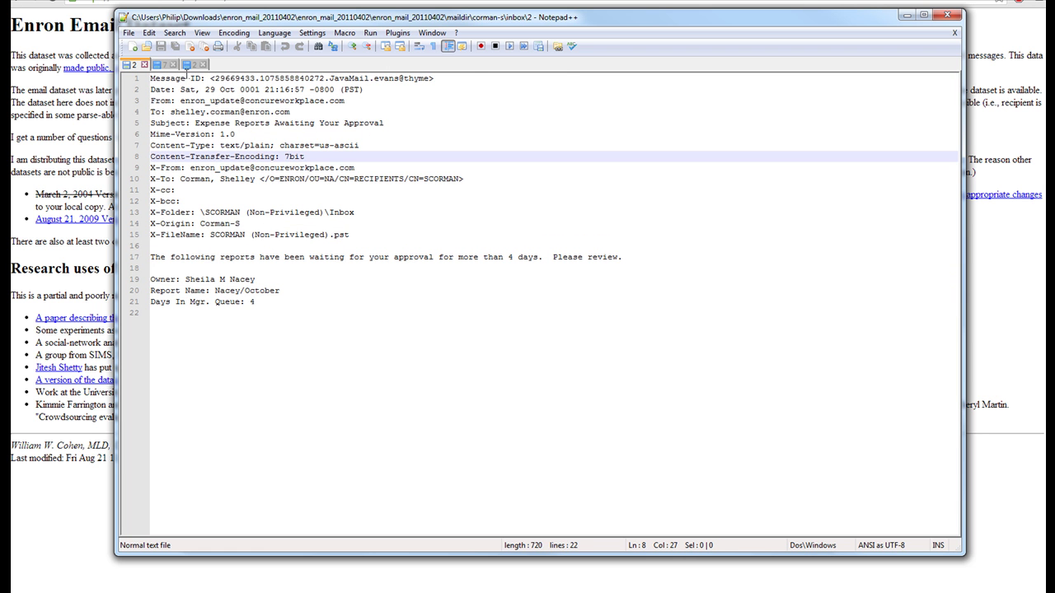
pyautogui.moveTo(318, 337); pyautogui.dragTo(146, 258)
# In email file 7, highlight the sender's name and part of the address in the From line.
pyautogui.click(164, 65)
pyautogui.scroll(-2, 260, 245)
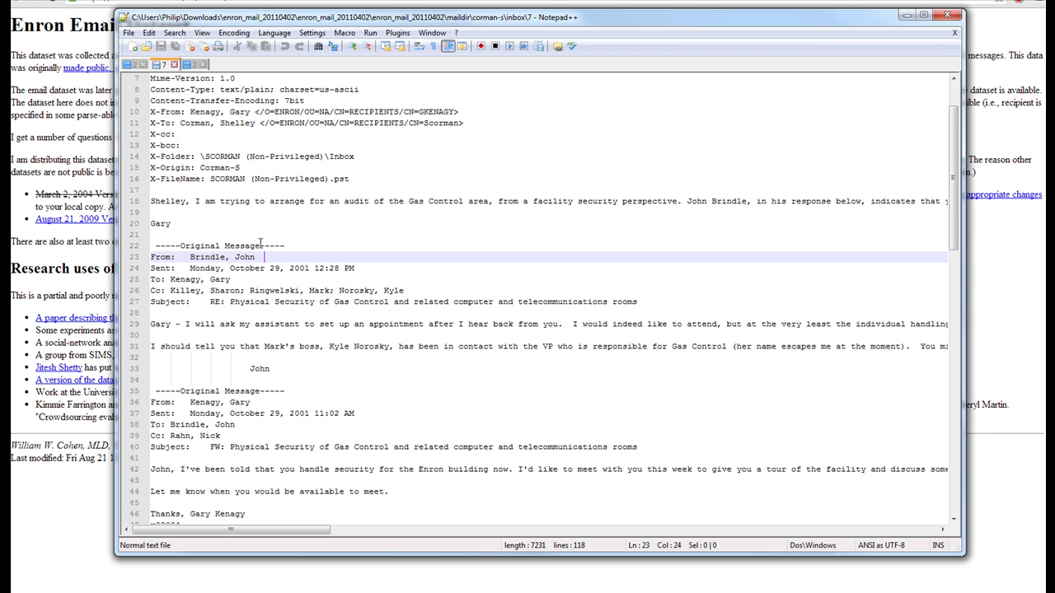
pyautogui.scroll(2, 313, 248)
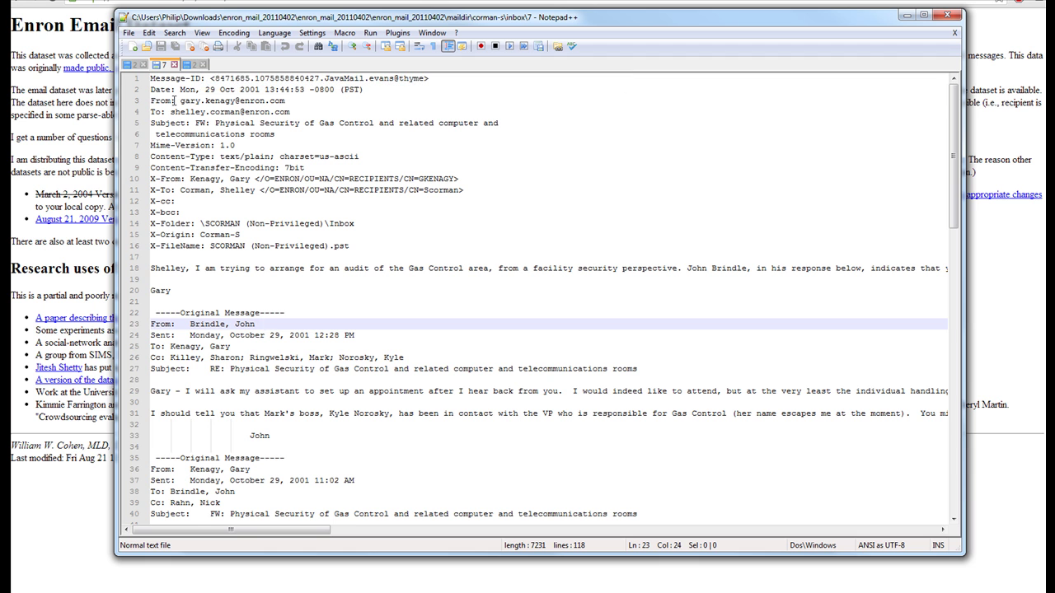
pyautogui.doubleClick(190, 101)
pyautogui.moveTo(185, 101); pyautogui.dragTo(266, 100)
# In the CAISO notice email, highlight the sender address, then the Cc and Bcc address blocks.
pyautogui.click(189, 65)
pyautogui.doubleClick(185, 101)
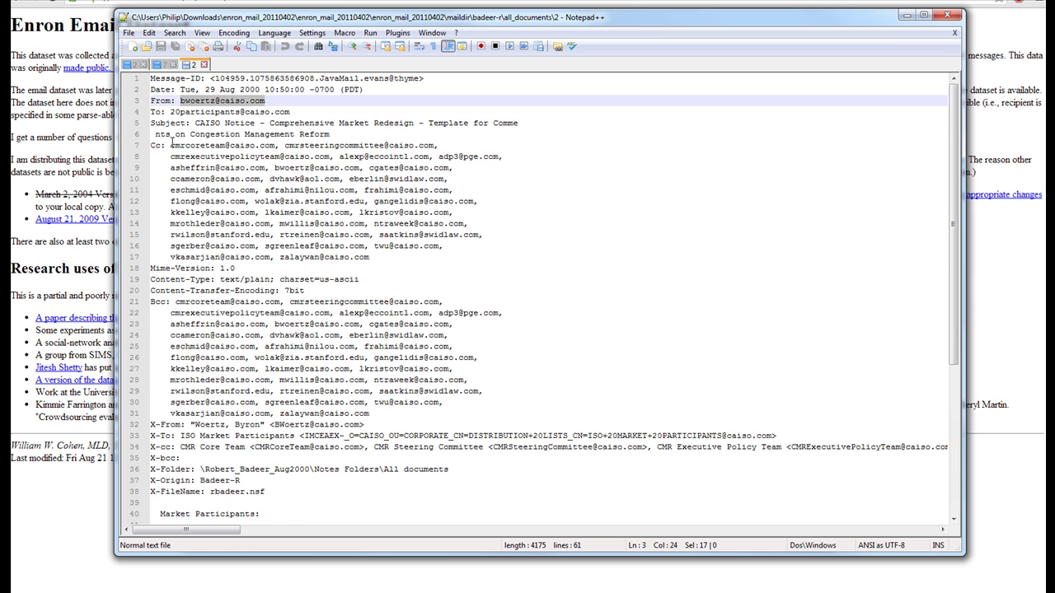
pyautogui.moveTo(171, 143); pyautogui.dragTo(392, 260)
pyautogui.moveTo(175, 303)
pyautogui.mouseDown()
pyautogui.moveTo(436, 424)
pyautogui.moveTo(247, 363)
pyautogui.moveTo(162, 290)
pyautogui.mouseUp()
pyautogui.click(437, 424)
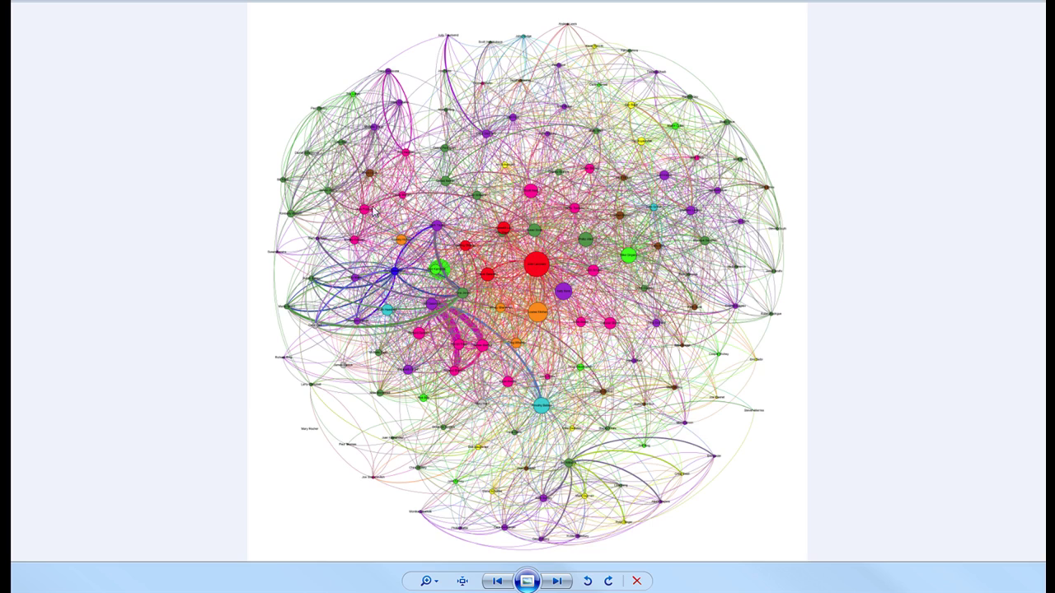
# Zoom into the colour-coded network graph image and back out.
pyautogui.scroll(2, 580, 300)
pyautogui.scroll(-2, 580, 301)
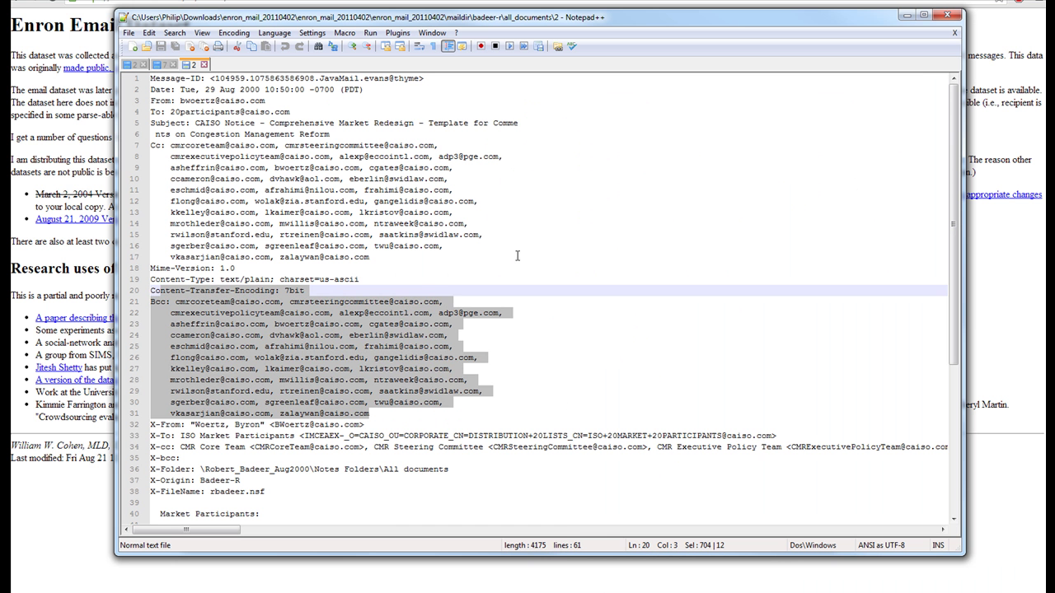
pyautogui.click(501, 247)
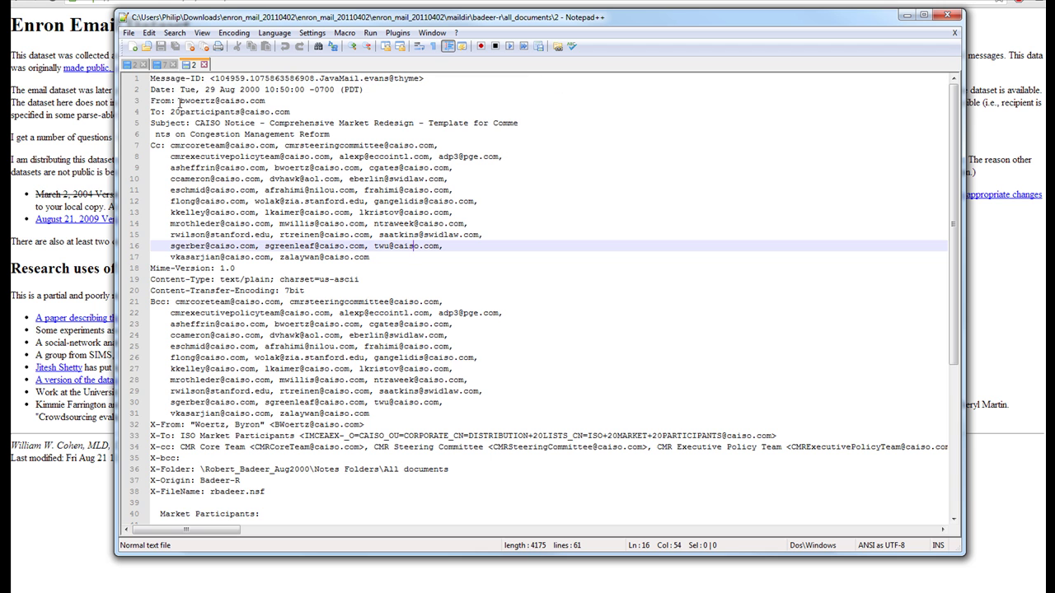
# Highlight the notice's From address and the full To address on line 4.
pyautogui.moveTo(180, 101); pyautogui.dragTo(267, 101)
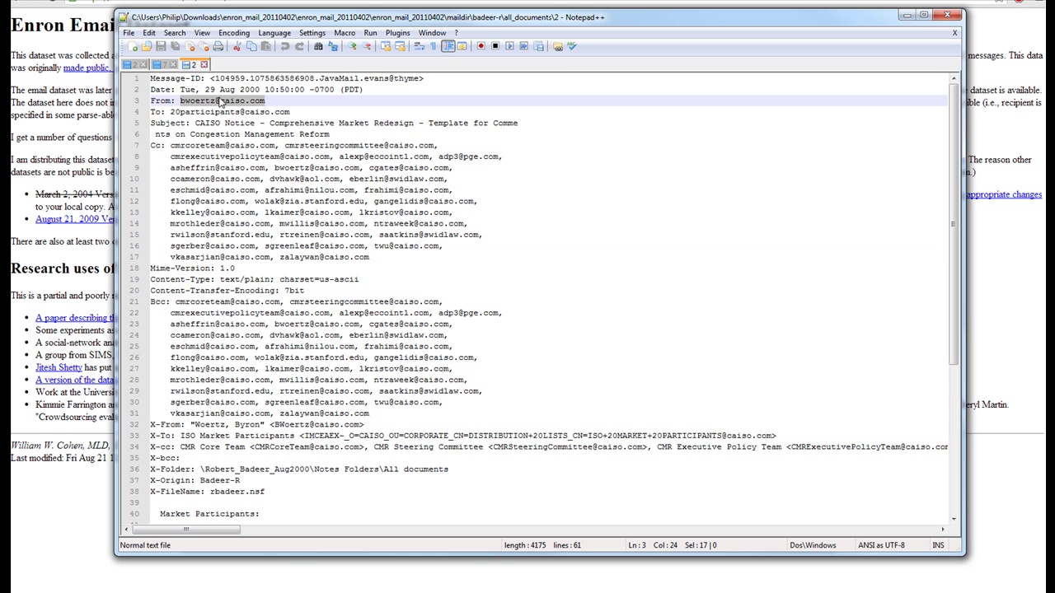
pyautogui.moveTo(170, 111); pyautogui.dragTo(289, 110)
pyautogui.click(224, 116)
pyautogui.doubleClick(201, 116)
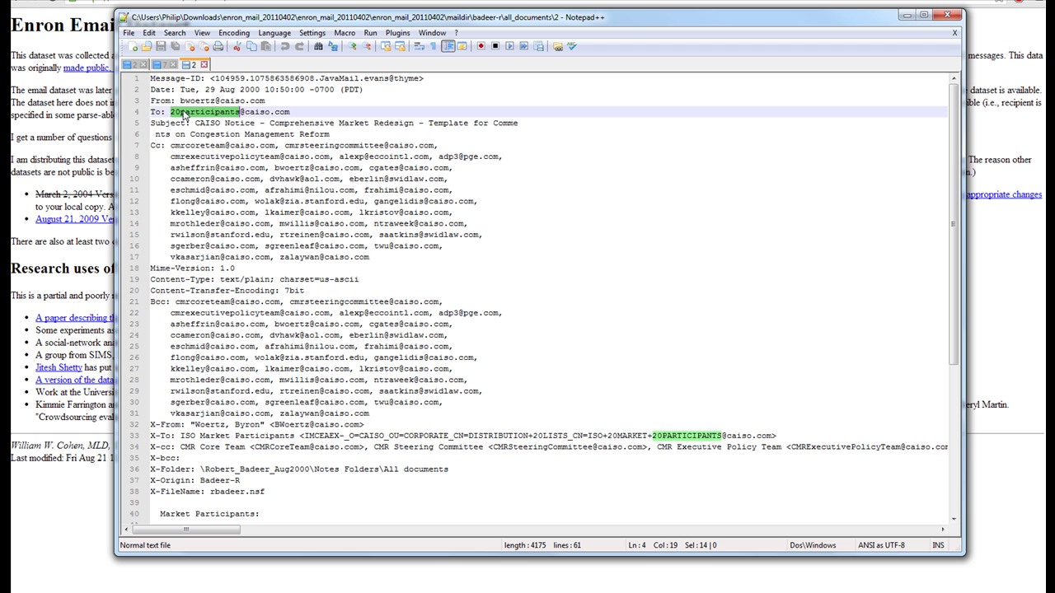
pyautogui.moveTo(285, 112); pyautogui.dragTo(352, 189)
pyautogui.click(320, 169)
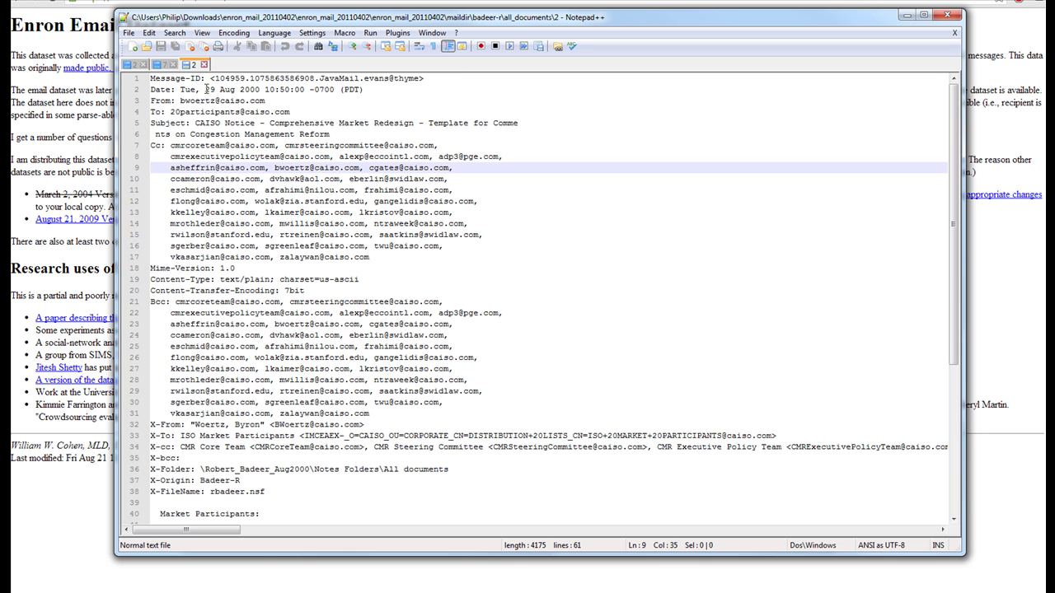
# Highlight the send date on line 2, scroll the file, then bring MySQL Workbench forward.
pyautogui.moveTo(206, 89); pyautogui.dragTo(352, 89)
pyautogui.press('Down')
pyautogui.press('Down')
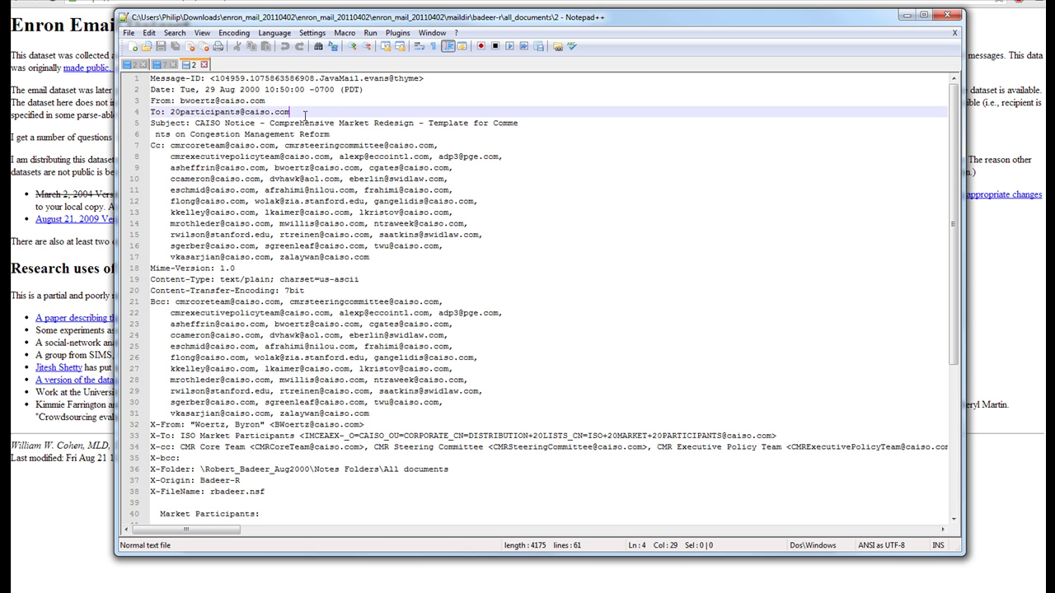
pyautogui.scroll(-4, 491, 351)
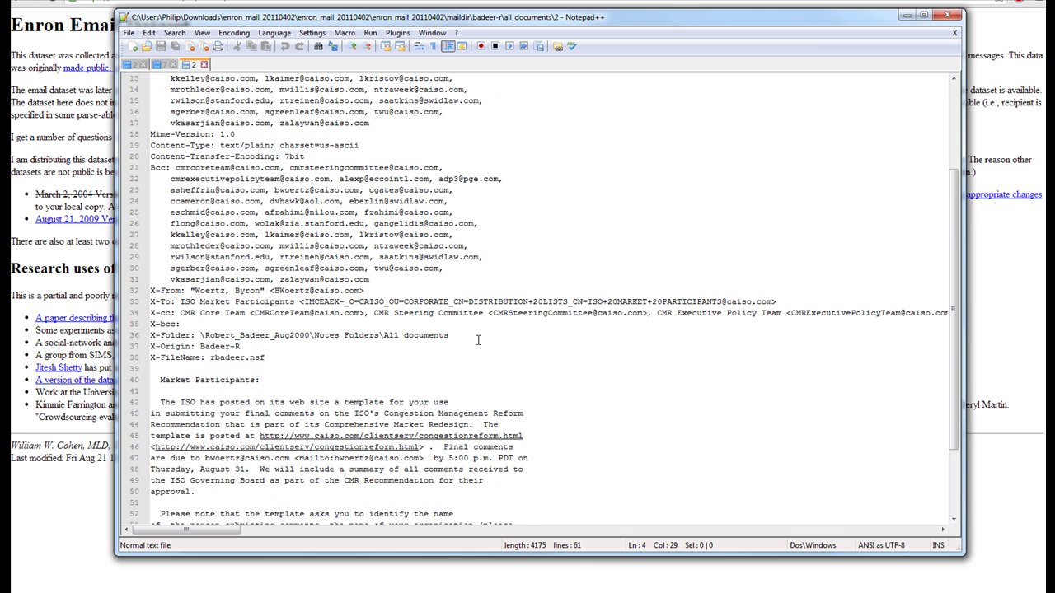
pyautogui.scroll(4, 487, 347)
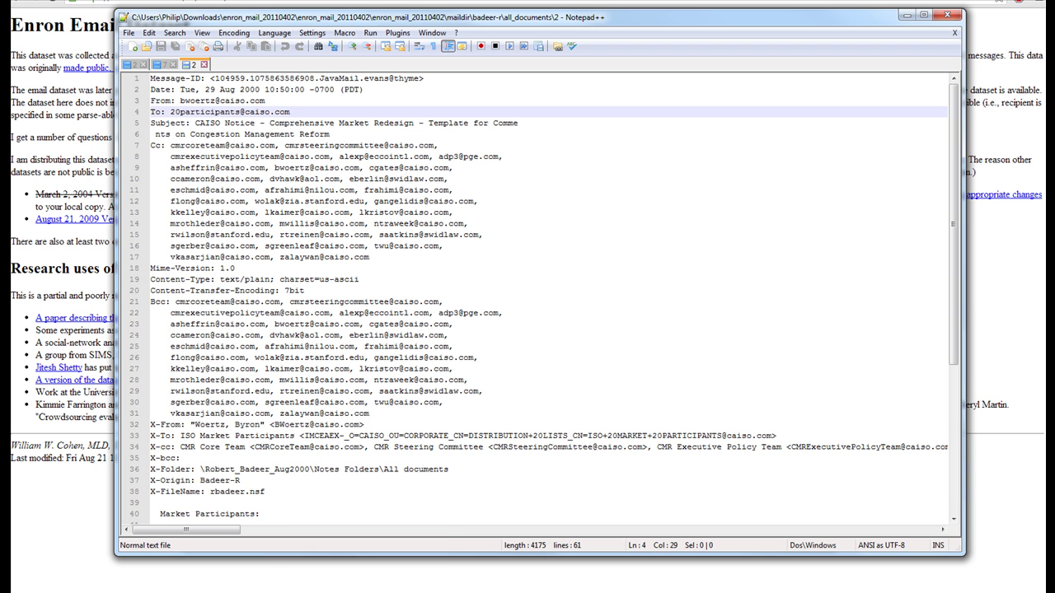
pyautogui.click(369, 527)
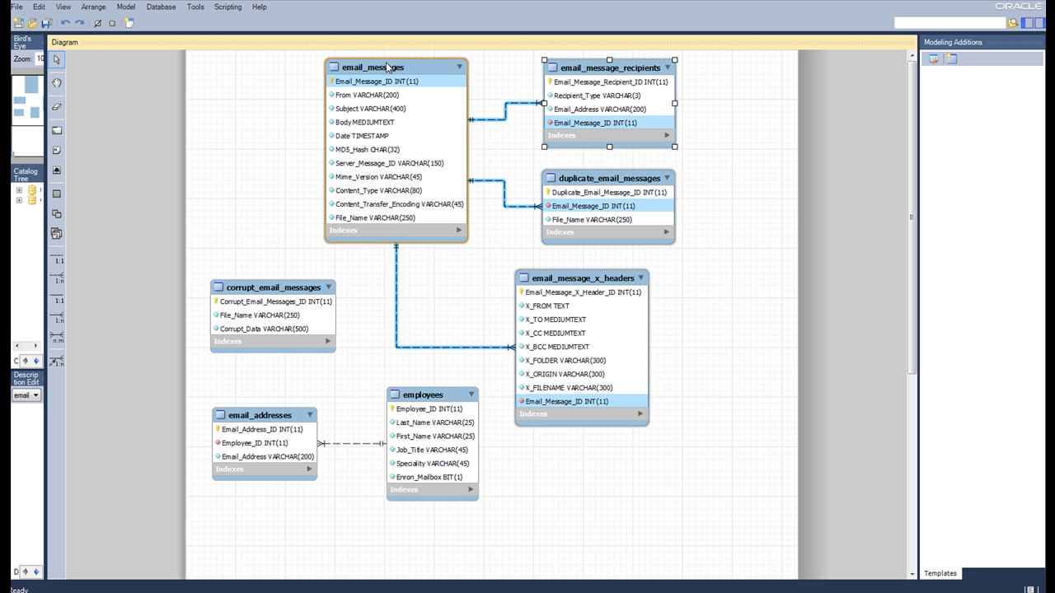
# Nudge the email_messages, email_message_recipients and duplicate_email_messages tables a few pixels each.
pyautogui.moveTo(389, 69); pyautogui.dragTo(383, 75)
pyautogui.moveTo(607, 78); pyautogui.dragTo(615, 76)
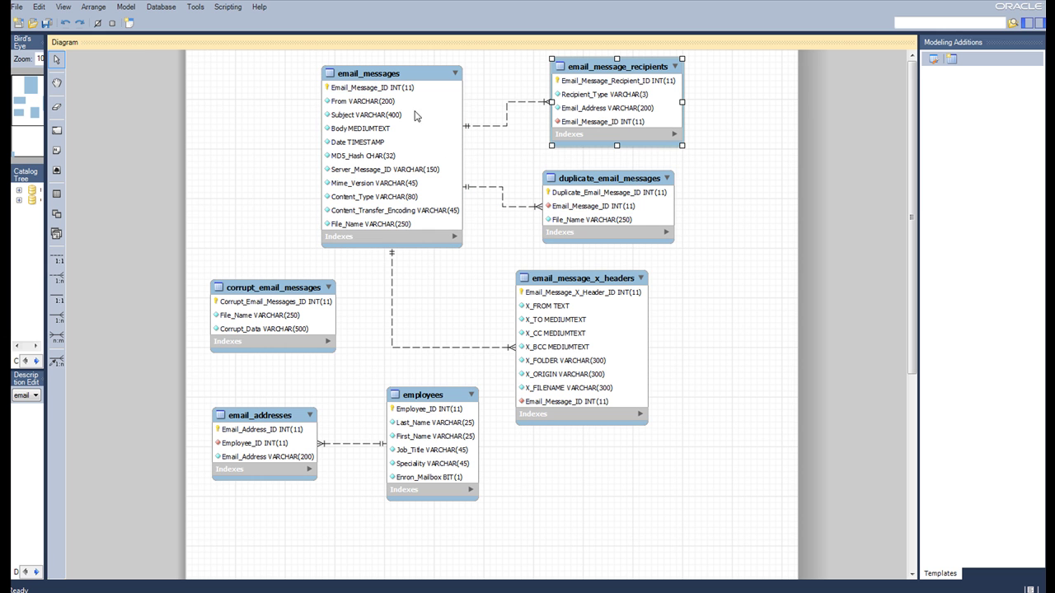
pyautogui.moveTo(592, 186); pyautogui.dragTo(611, 187)
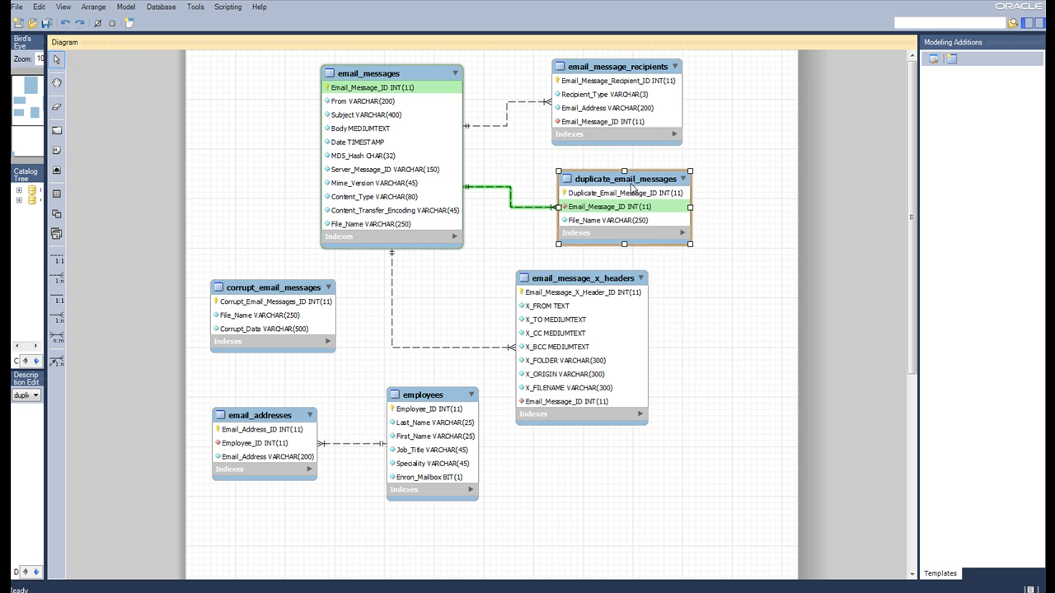
pyautogui.moveTo(631, 186); pyautogui.dragTo(625, 185)
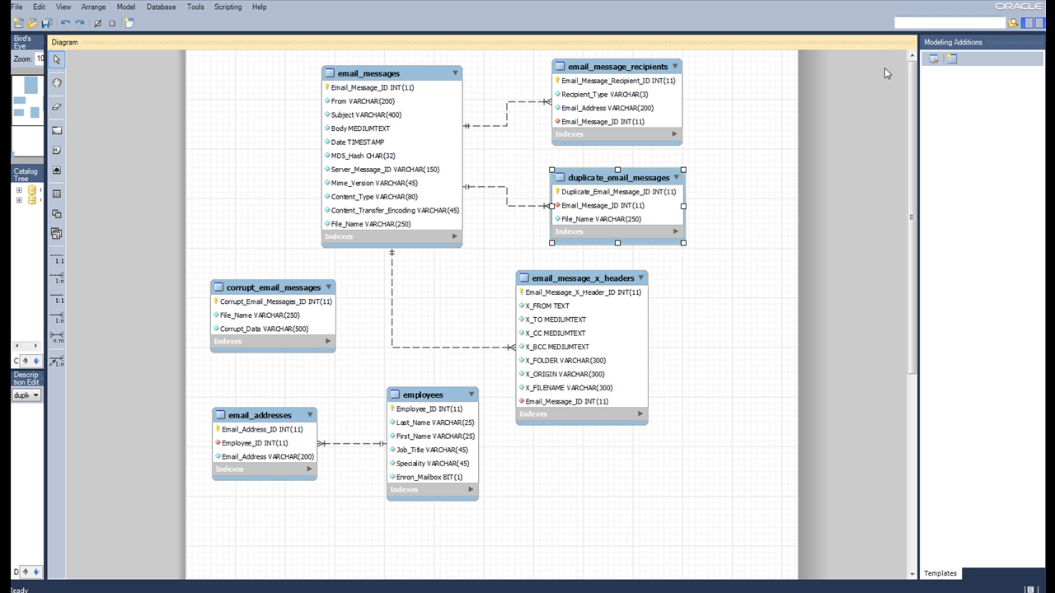
# Back in Notepad++, highlight part of the Message-ID, scroll the email, and return to line 1.
pyautogui.hotkey('alt', 'Tab')
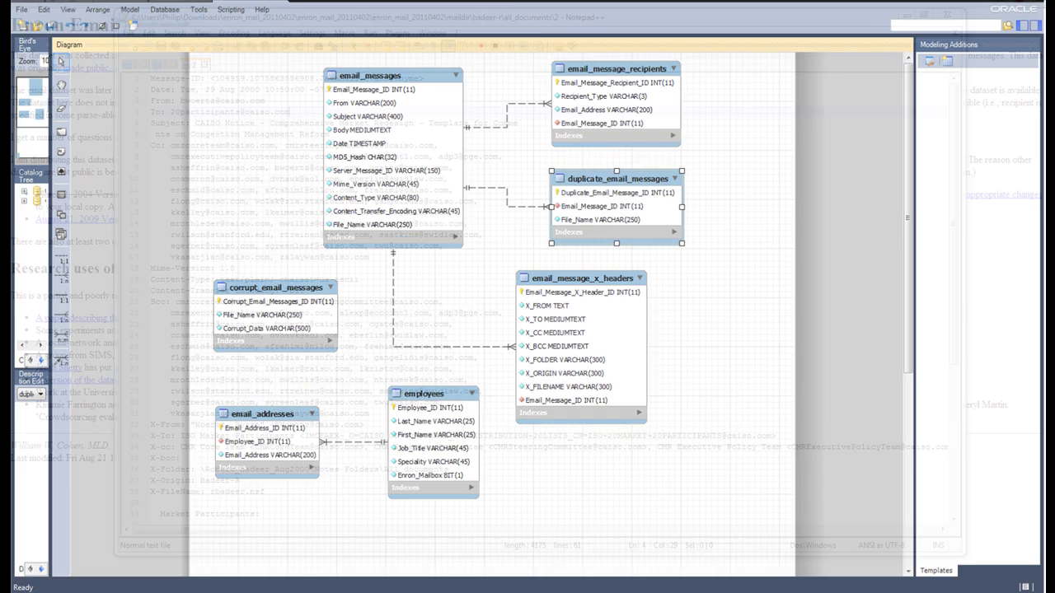
pyautogui.click(265, 144)
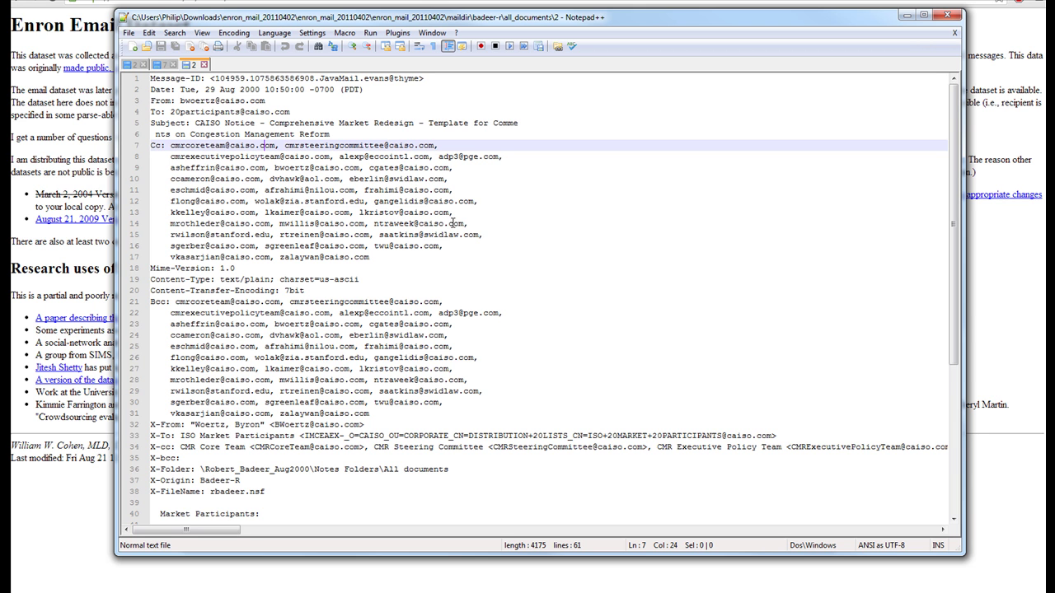
pyautogui.moveTo(215, 78); pyautogui.dragTo(124, 80)
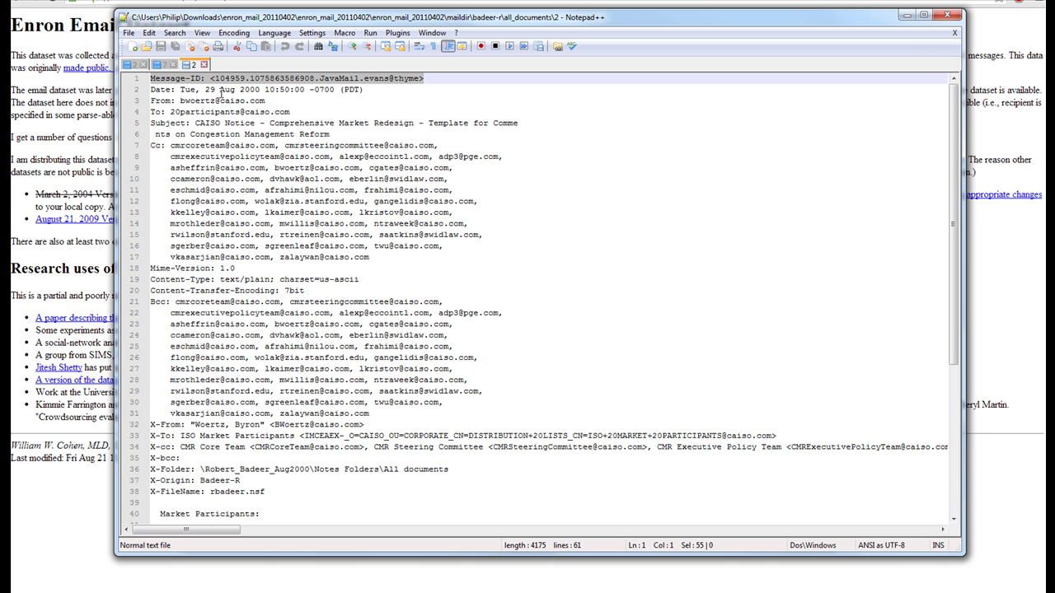
pyautogui.scroll(-7, 279, 316)
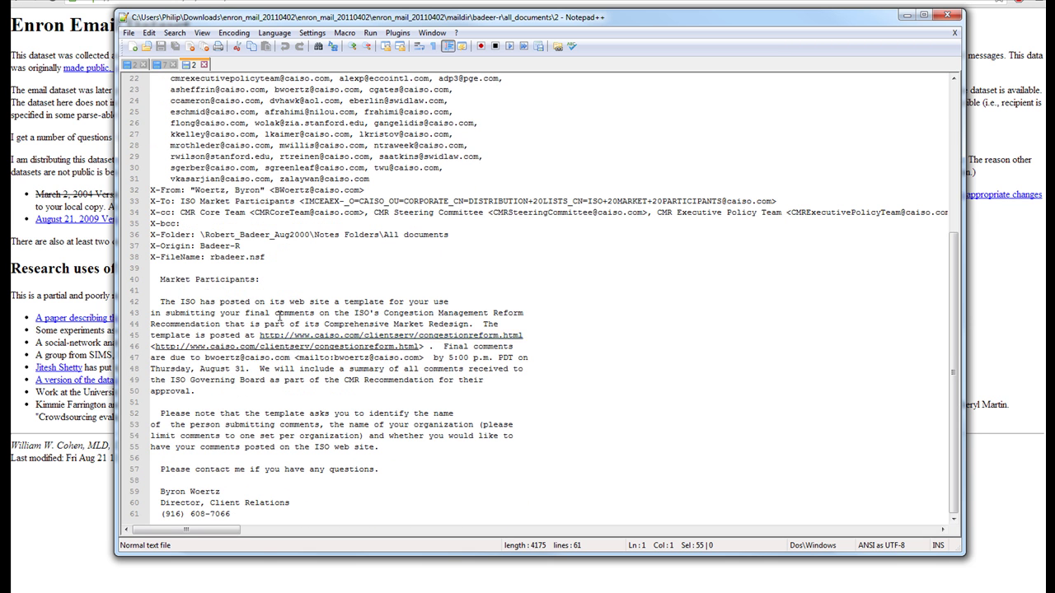
pyautogui.scroll(7, 372, 408)
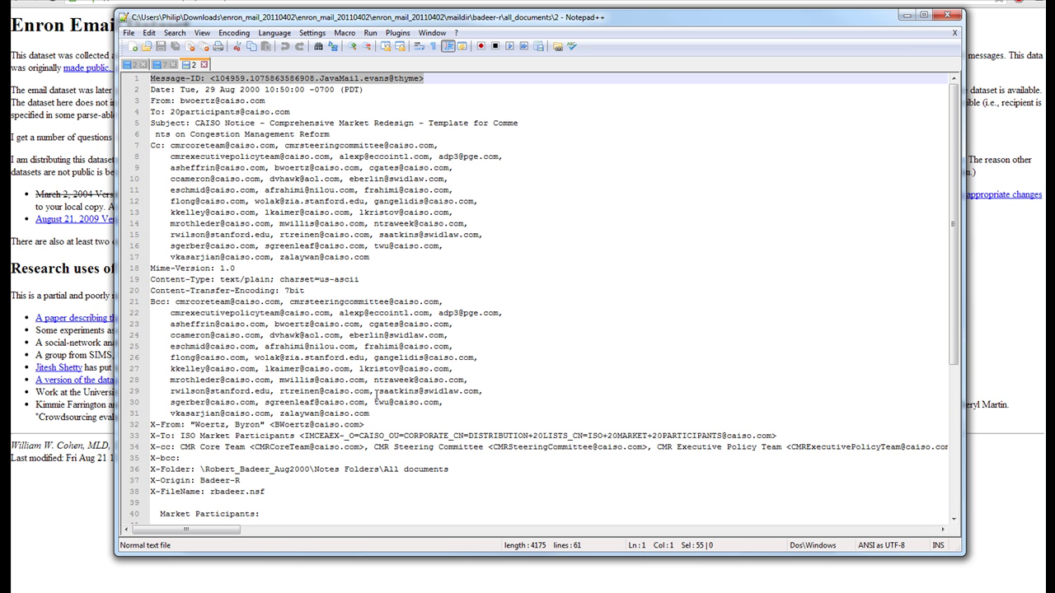
pyautogui.scroll(-7, 375, 398)
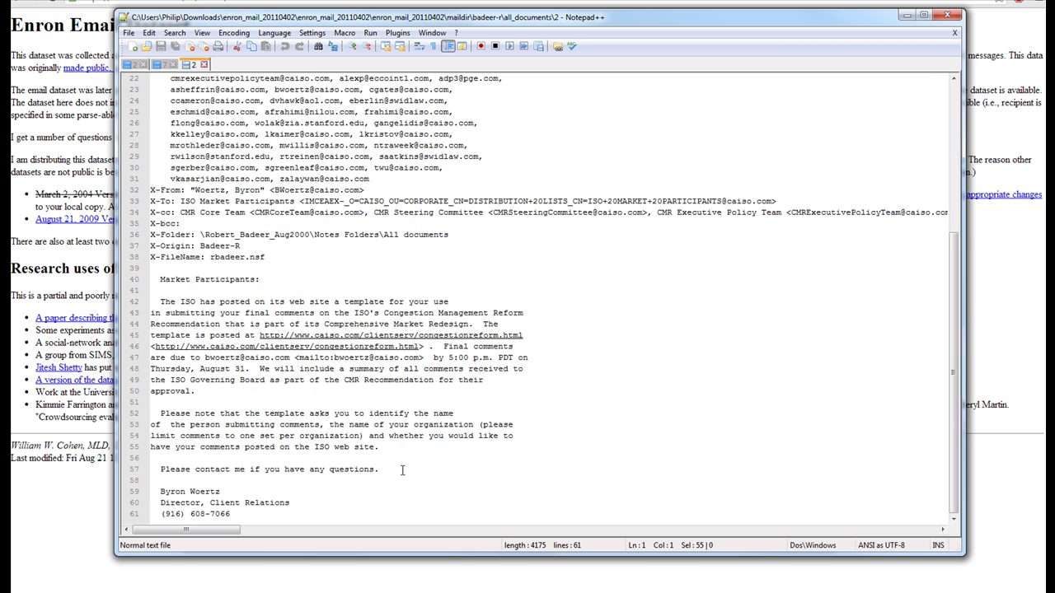
pyautogui.hotkey('ctrl', 'Home')
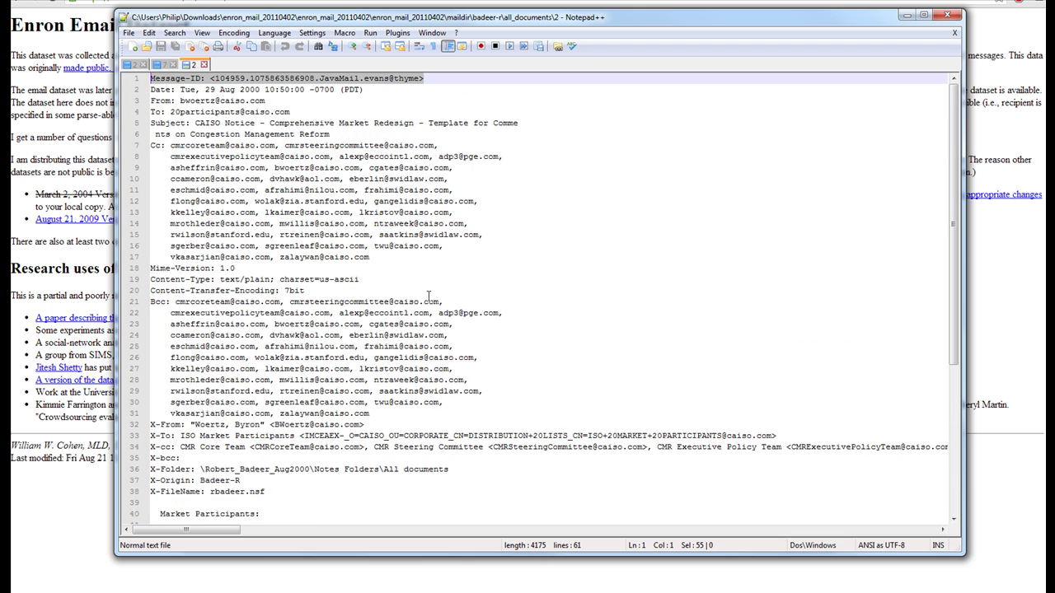
# In Workbench, shift corrupt_email_messages slightly right and employees slightly left.
pyautogui.hotkey('alt', 'Tab')
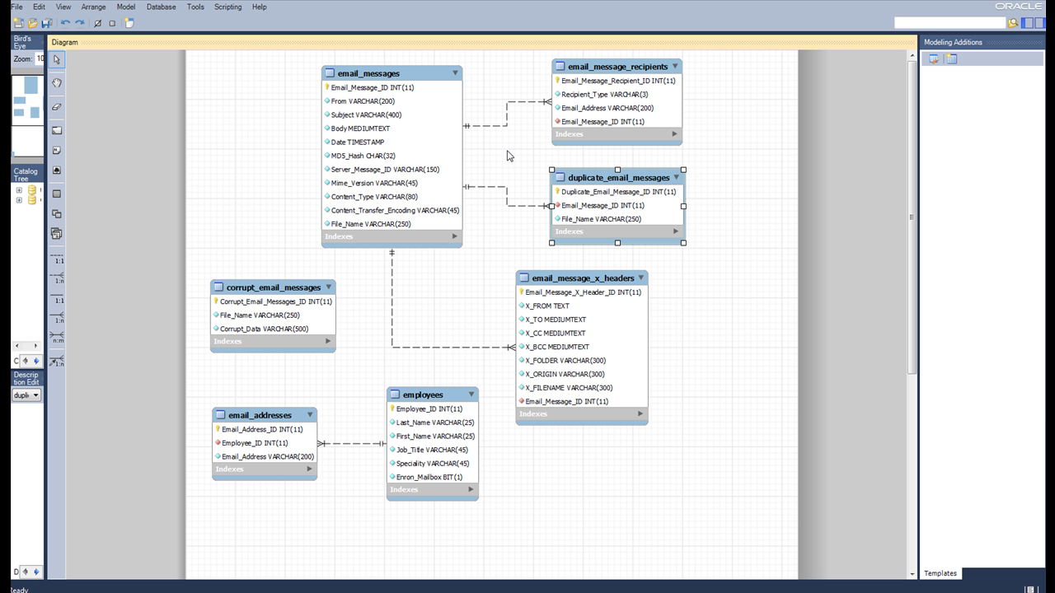
pyautogui.moveTo(280, 293)
pyautogui.mouseDown()
pyautogui.moveTo(275, 210)
pyautogui.moveTo(290, 299)
pyautogui.moveTo(287, 287)
pyautogui.mouseUp()
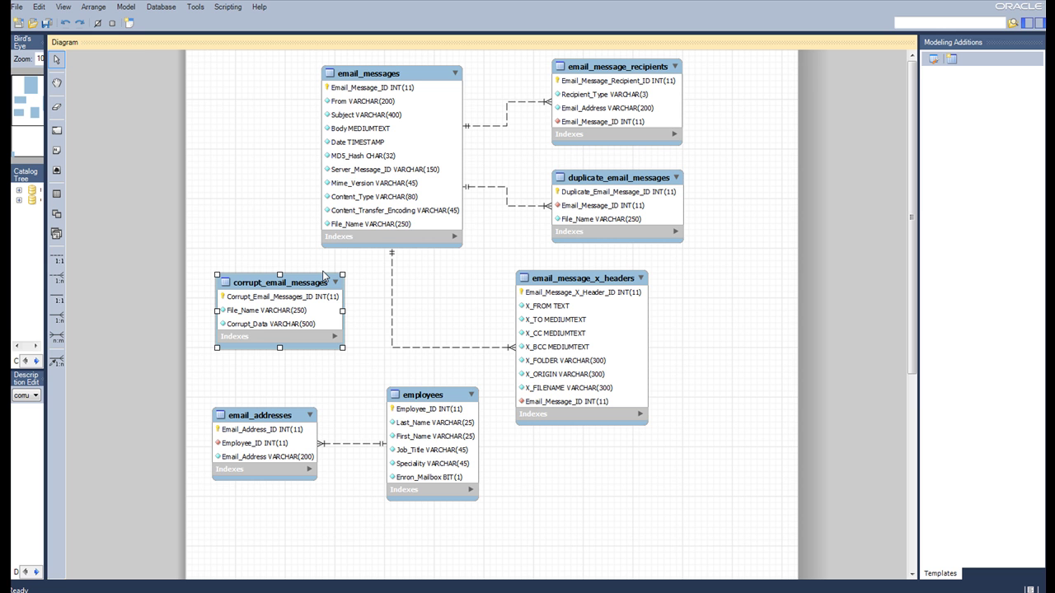
pyautogui.moveTo(427, 401)
pyautogui.mouseDown()
pyautogui.moveTo(403, 394)
pyautogui.moveTo(420, 401)
pyautogui.mouseUp()
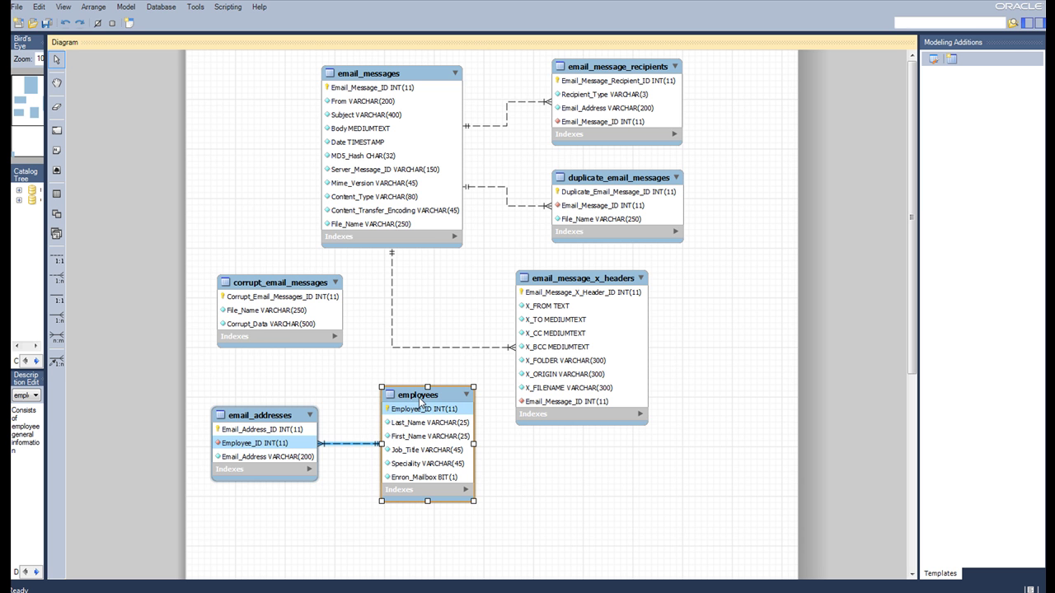
# Bring the Notepad++ email file back in front of the Workbench diagram.
pyautogui.click(204, 592)
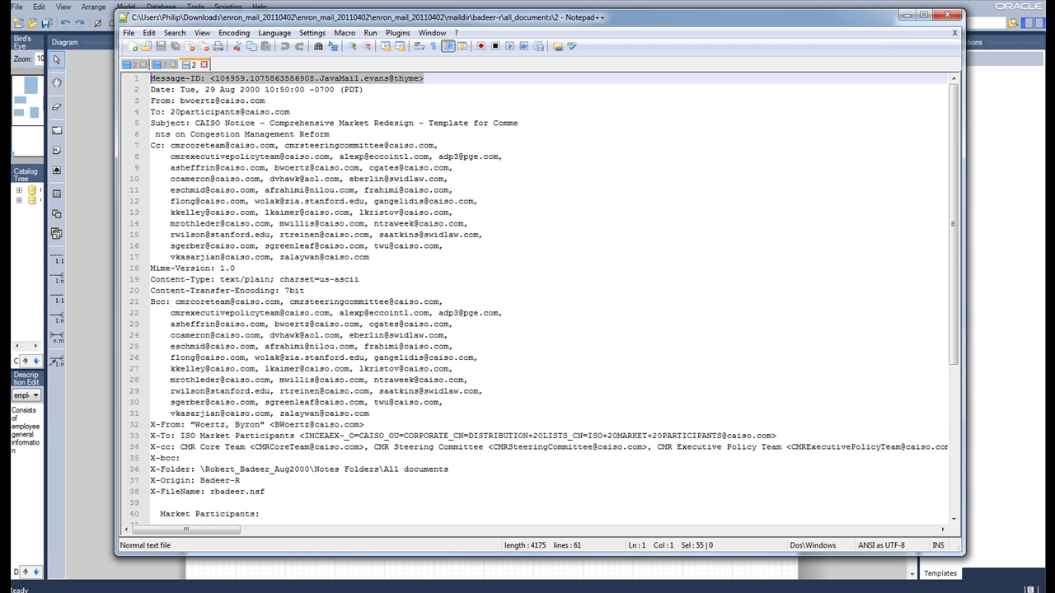
# Bring the MySQL Workbench EER diagram back in front of Notepad++.
pyautogui.click(439, 566)
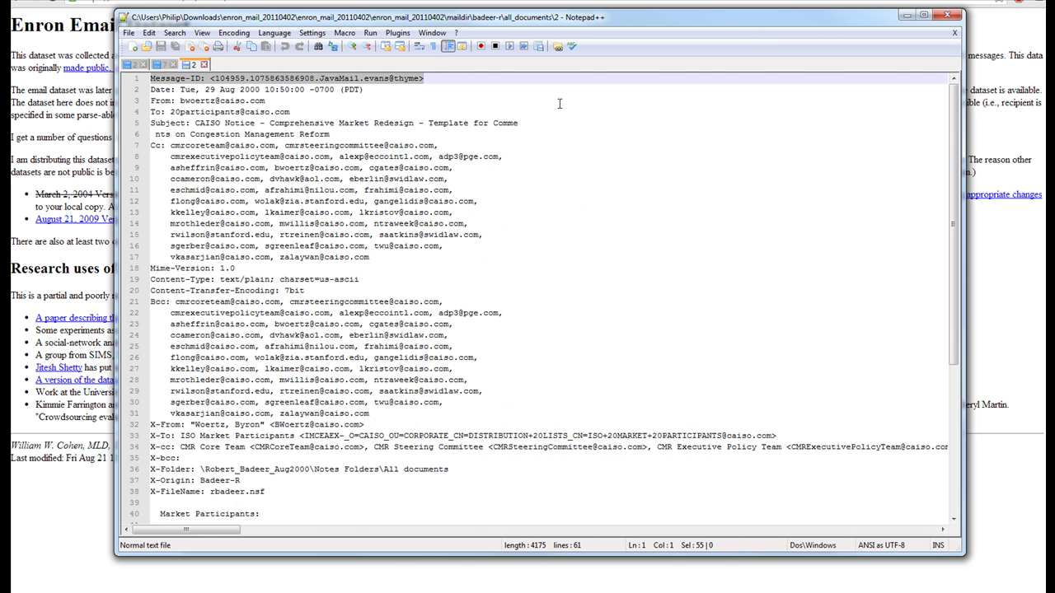
# Bring the Notepad++ email window to the front.
pyautogui.click(369, 257)
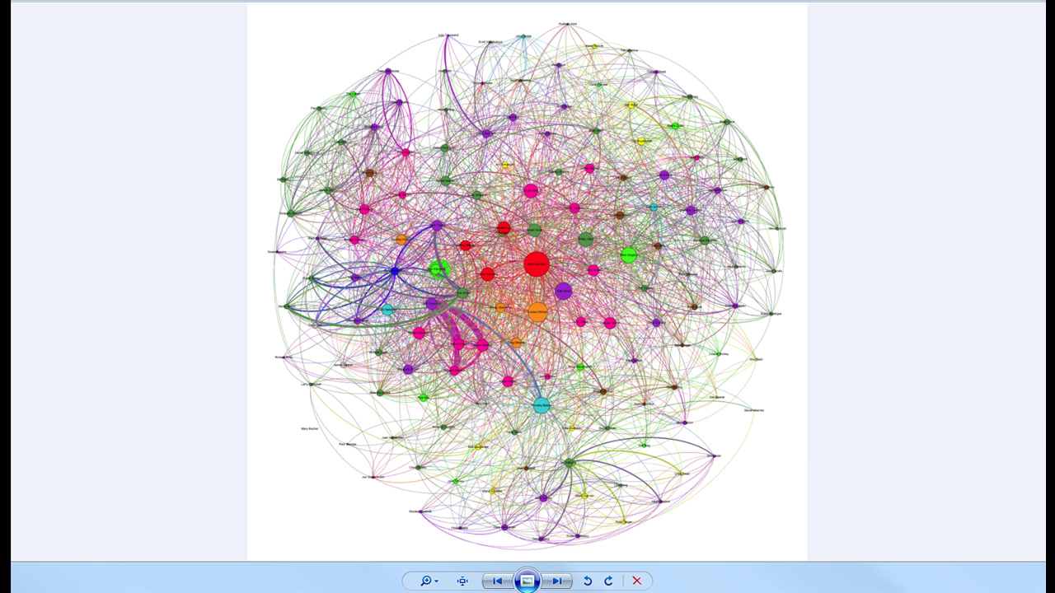
# Close the finished Enron network graph picture in Windows Photo Viewer.
pyautogui.click(917, 1)
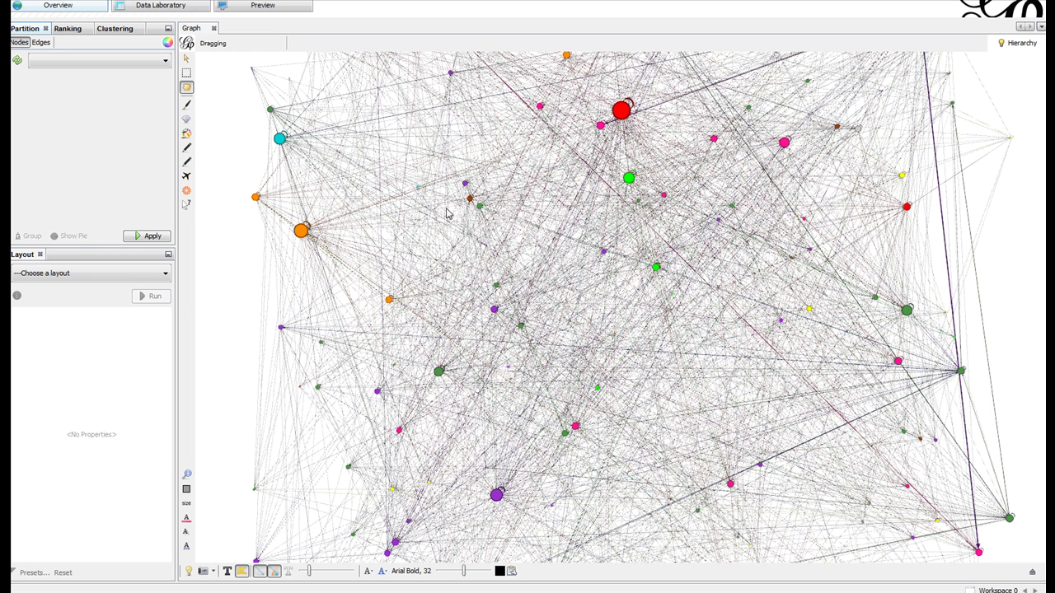
# Run the Fruchterman Reingold layout and stop it once the graph settles into a rounded cluster.
pyautogui.click(80, 276)
pyautogui.click(47, 359)
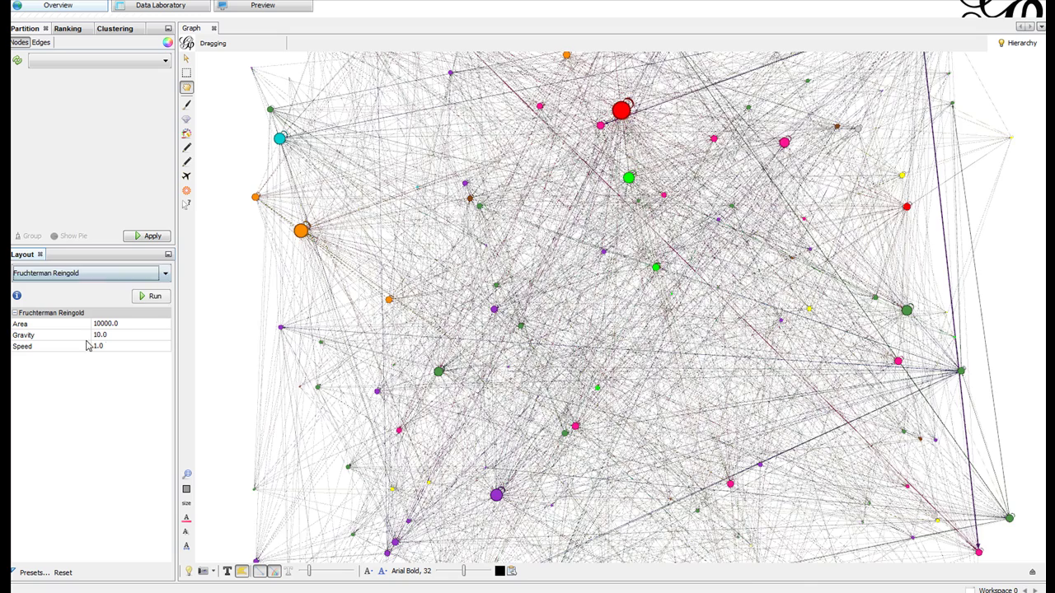
pyautogui.click(161, 300)
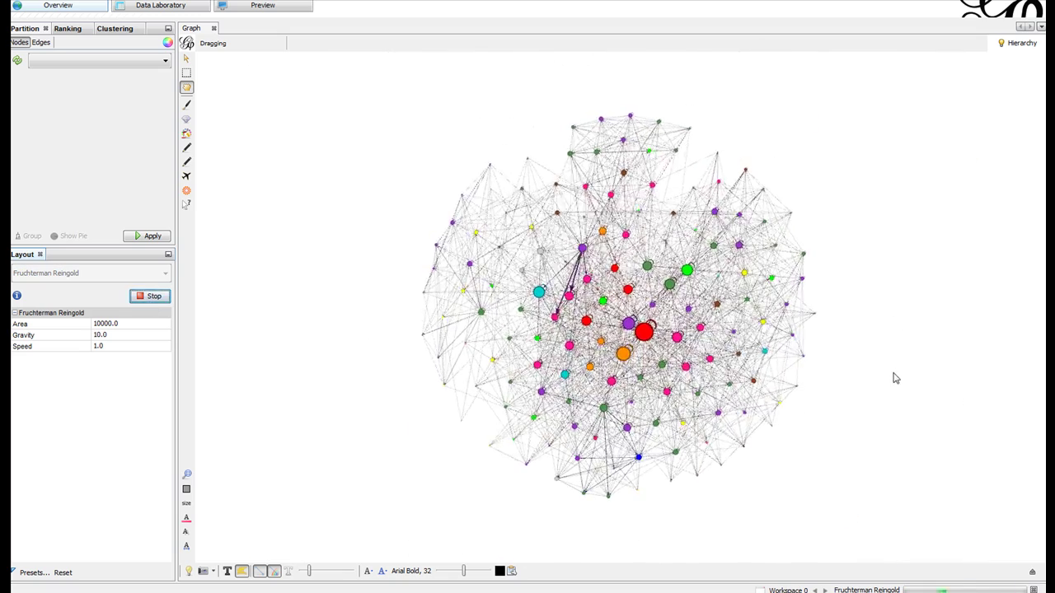
pyautogui.scroll(3, 824, 404)
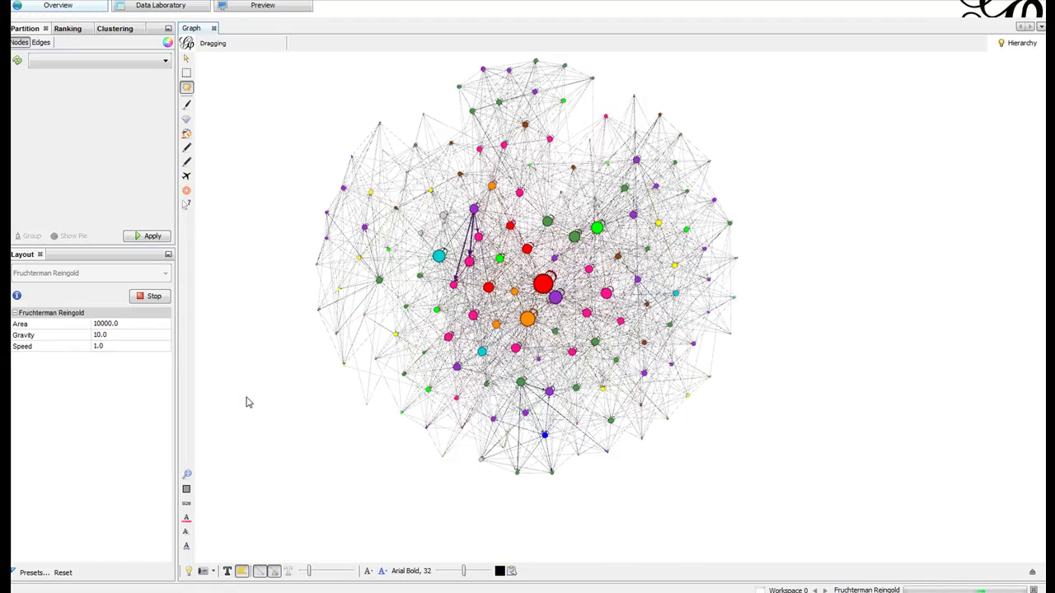
pyautogui.click(150, 298)
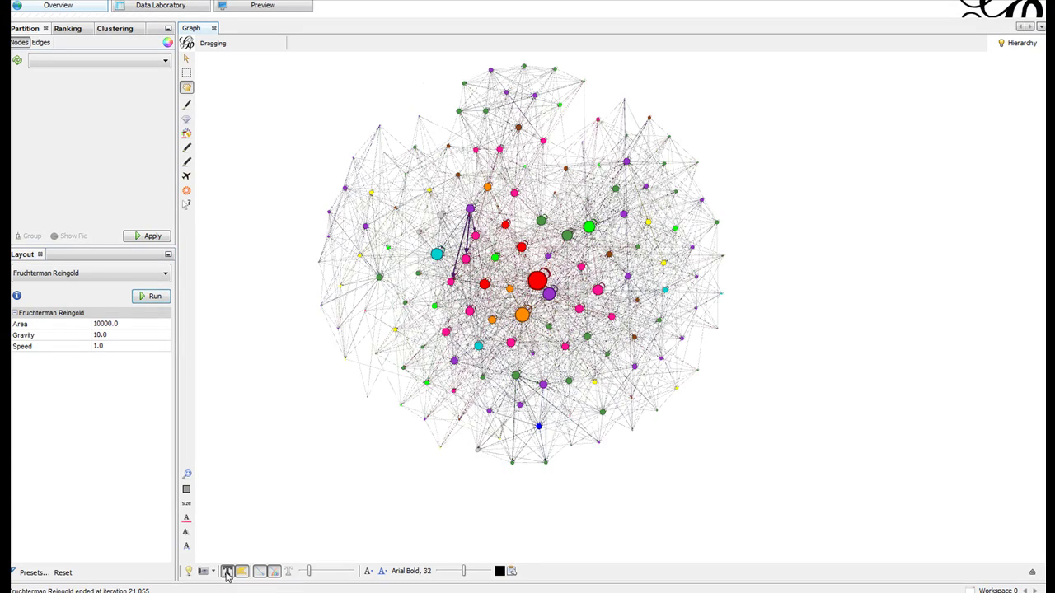
# Label every node with the employee's name, zoom in, and bring up the colour coding scheme legend.
pyautogui.click(227, 572)
pyautogui.scroll(3, 787, 208)
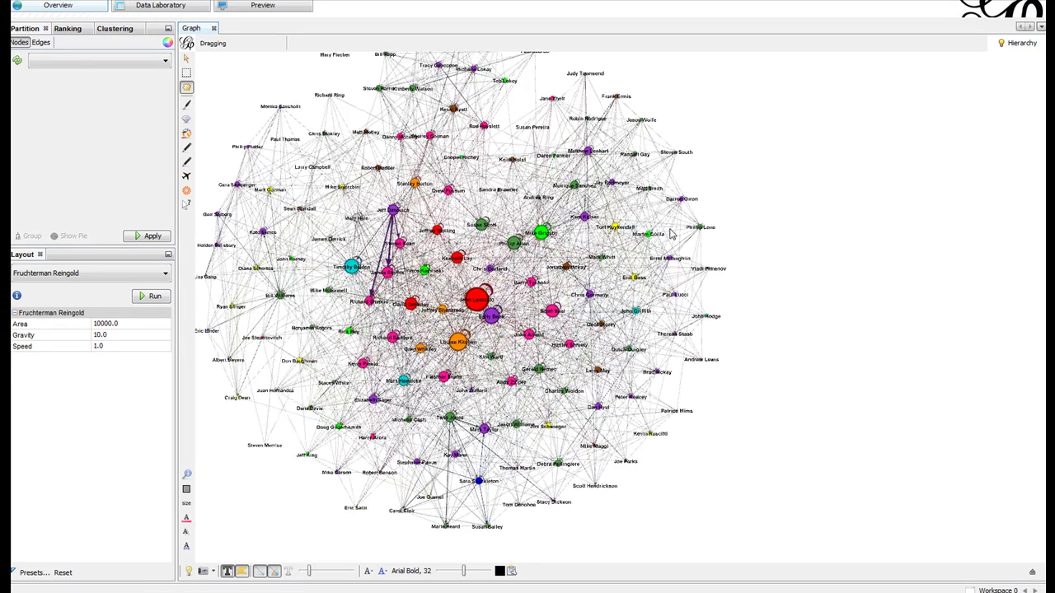
pyautogui.scroll(4, 206, 200)
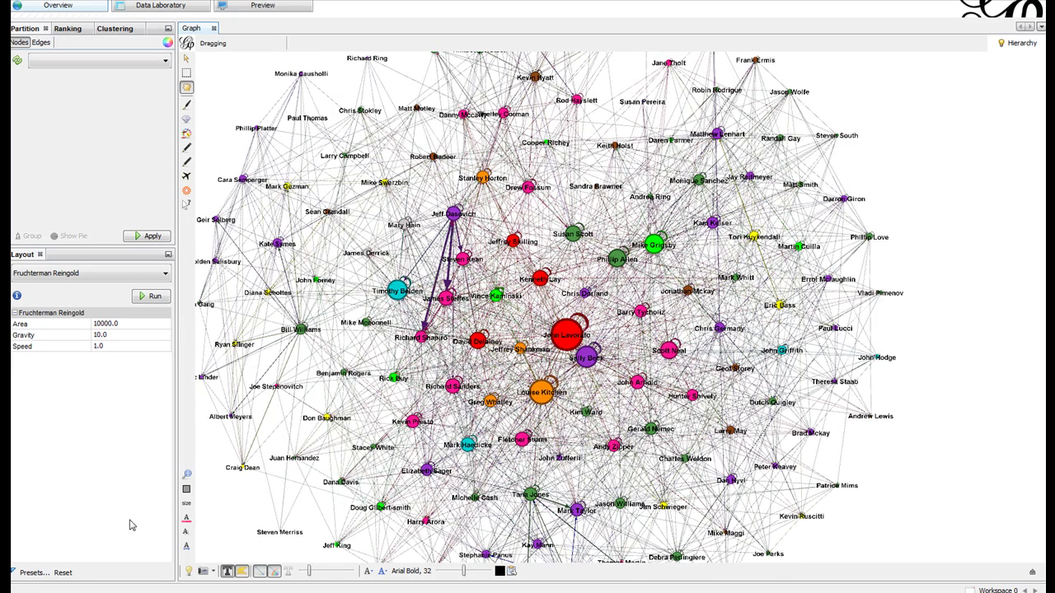
pyautogui.moveTo(152, 586)
pyautogui.click(135, 536)
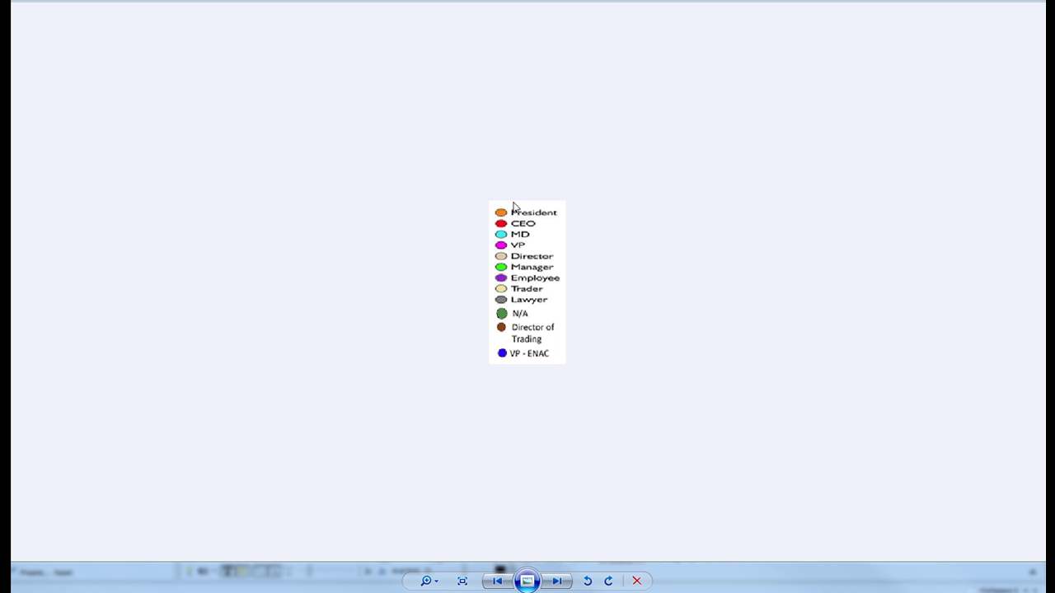
# Close the job-role colour legend with Alt+F4, returning to the labelled graph.
pyautogui.scroll(-1, 604, 116)
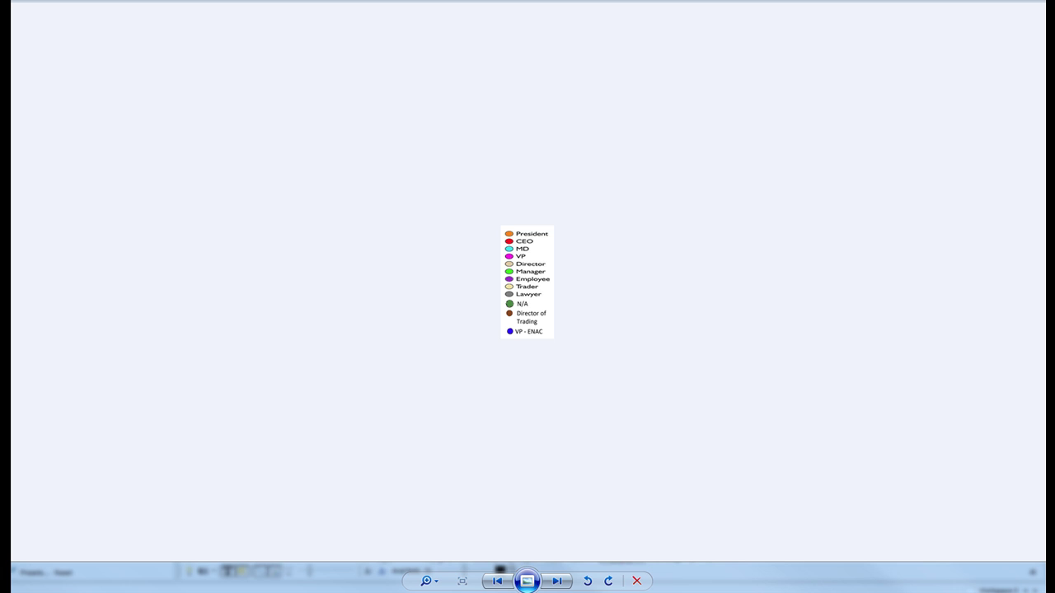
pyautogui.hotkey('alt', 'F4')
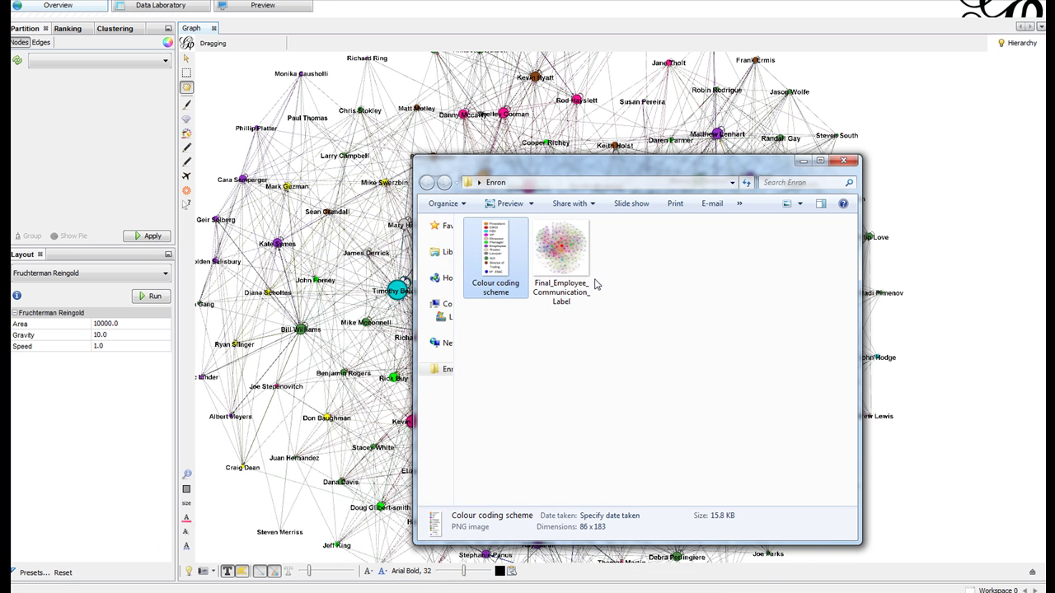
# Put the Enron folder away and drag the red central node and three others to new positions.
pyautogui.click(803, 161)
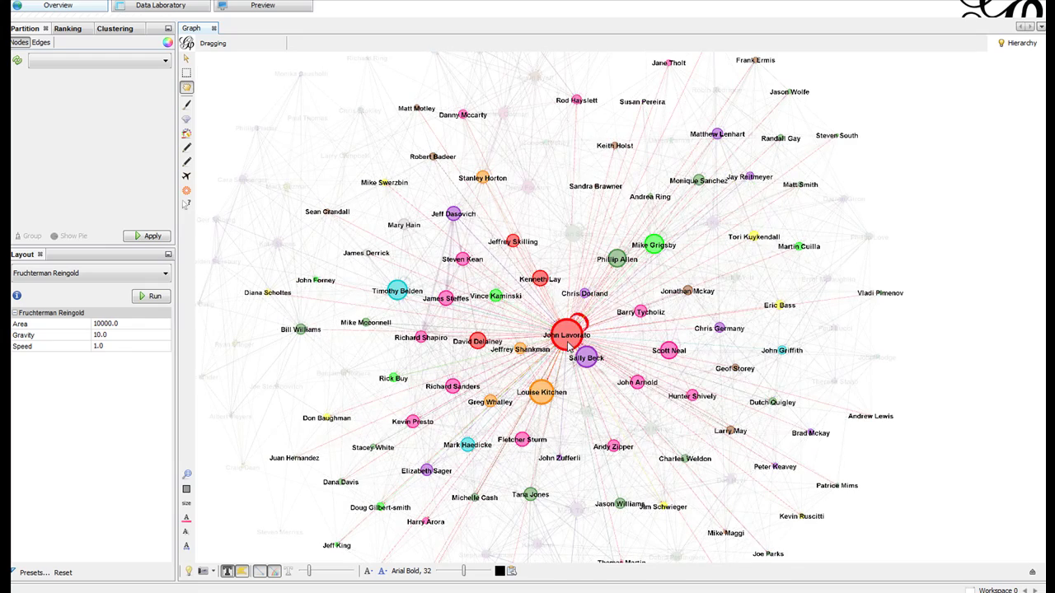
pyautogui.moveTo(569, 346); pyautogui.dragTo(557, 332)
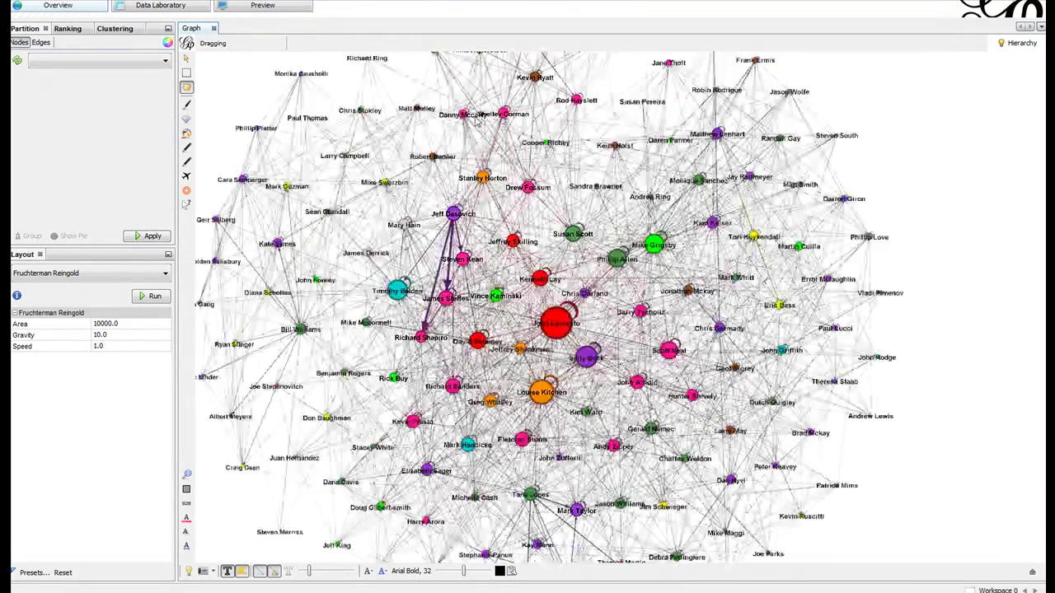
pyautogui.moveTo(454, 213); pyautogui.dragTo(428, 205)
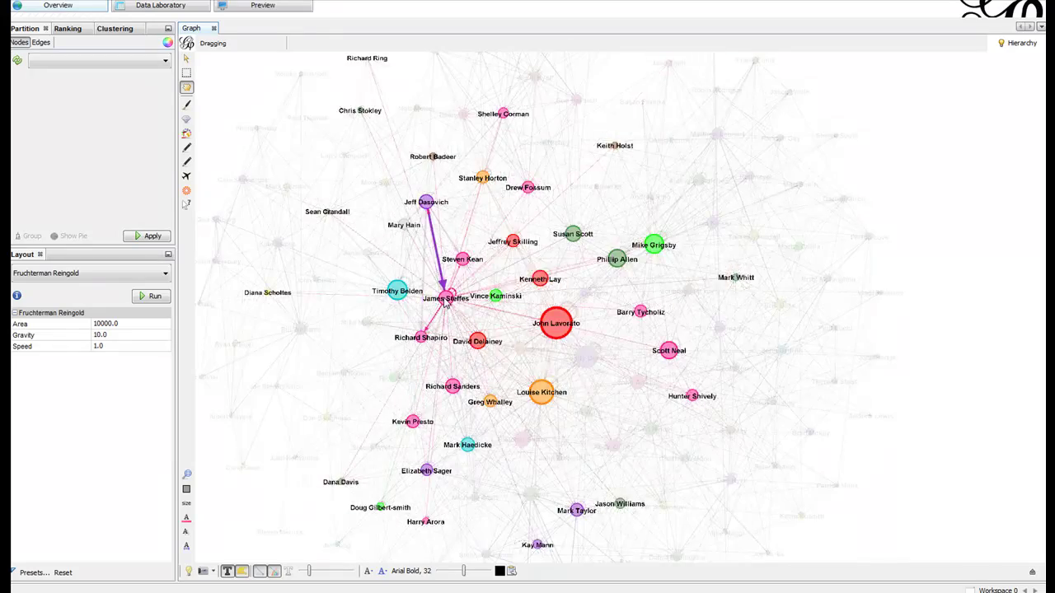
pyautogui.moveTo(502, 113); pyautogui.dragTo(448, 152)
pyautogui.moveTo(427, 202); pyautogui.dragTo(444, 190)
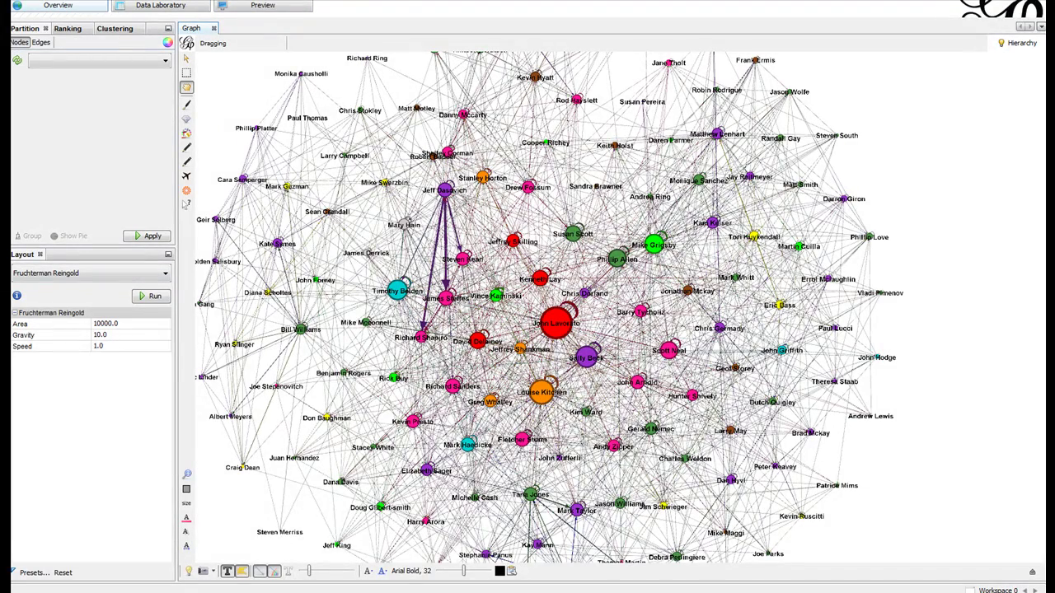
# Bring the finished graph image back and zoom out until the whole colour-coded network fits.
pyautogui.moveTo(369, 590)
pyautogui.click(436, 540)
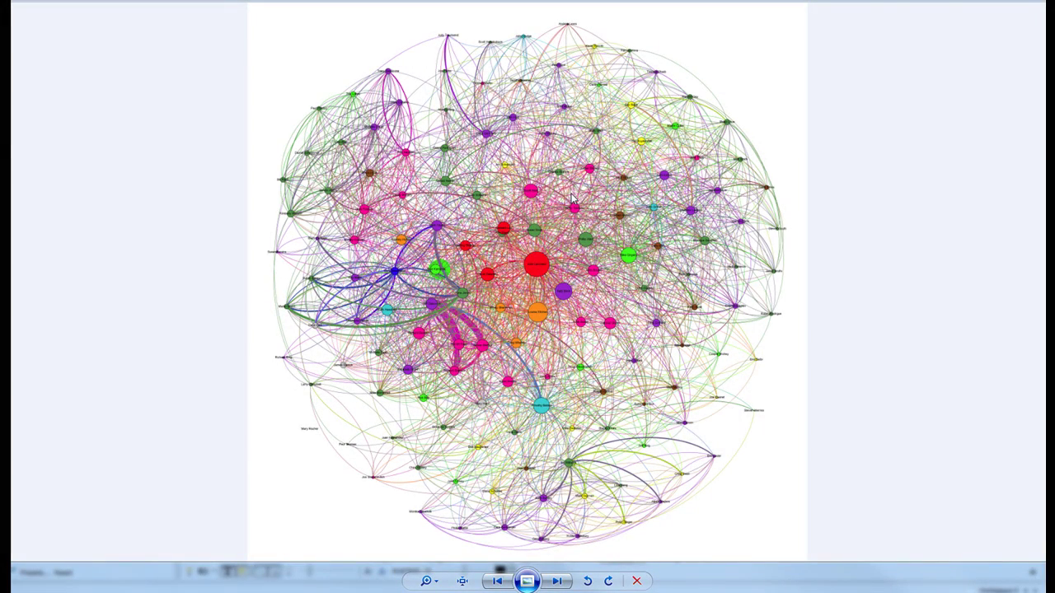
pyautogui.scroll(5, 574, 199)
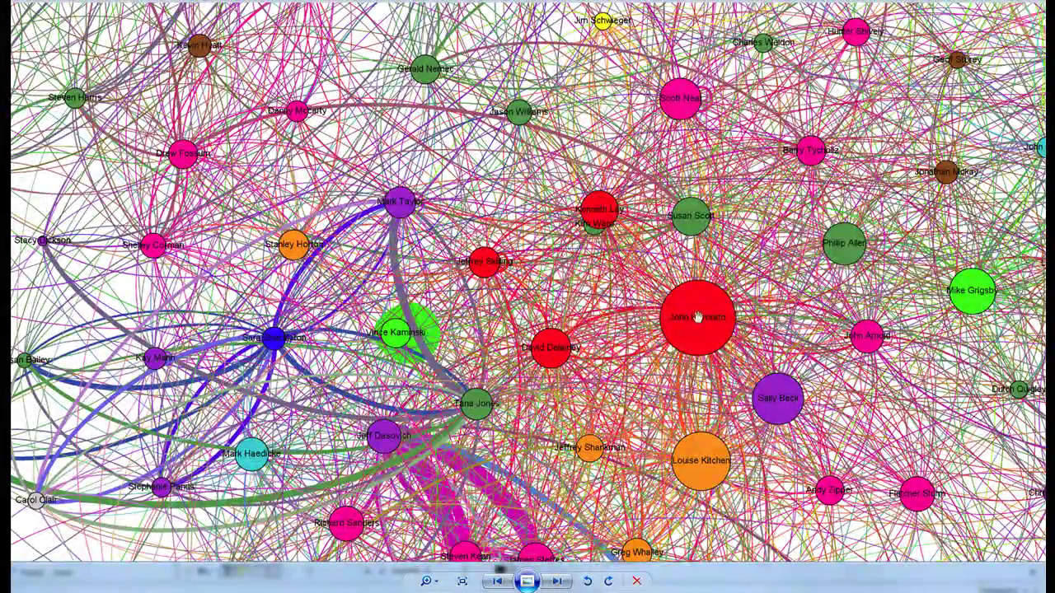
pyautogui.scroll(-5, 613, 355)
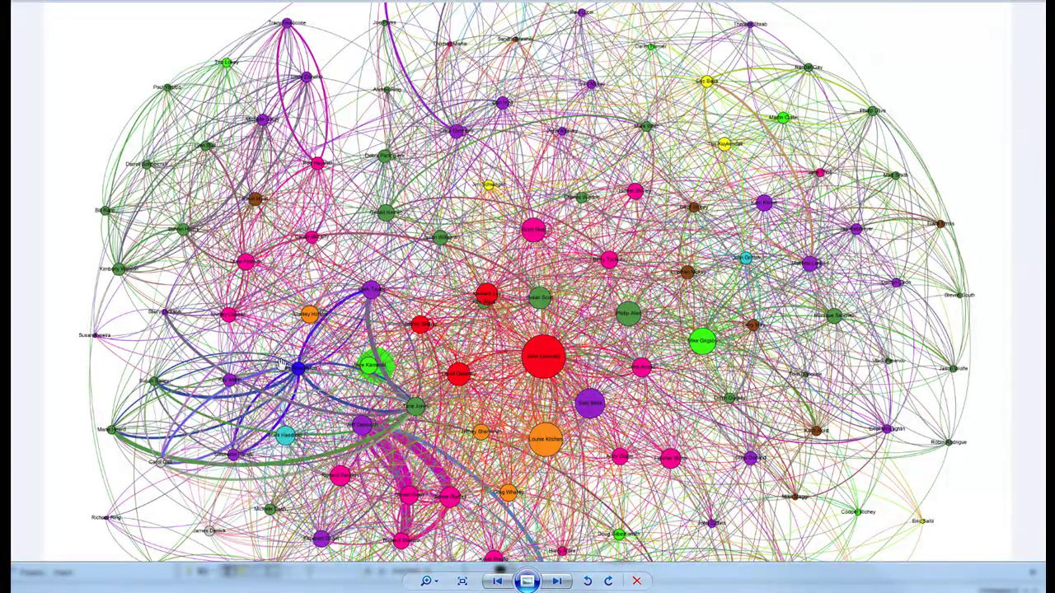
pyautogui.scroll(-3, 659, 288)
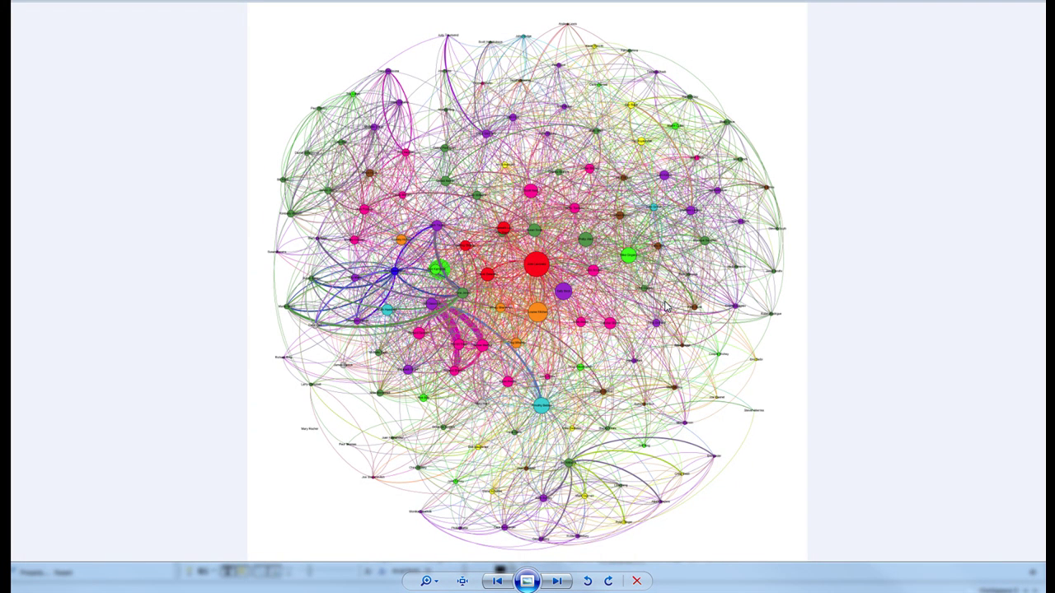